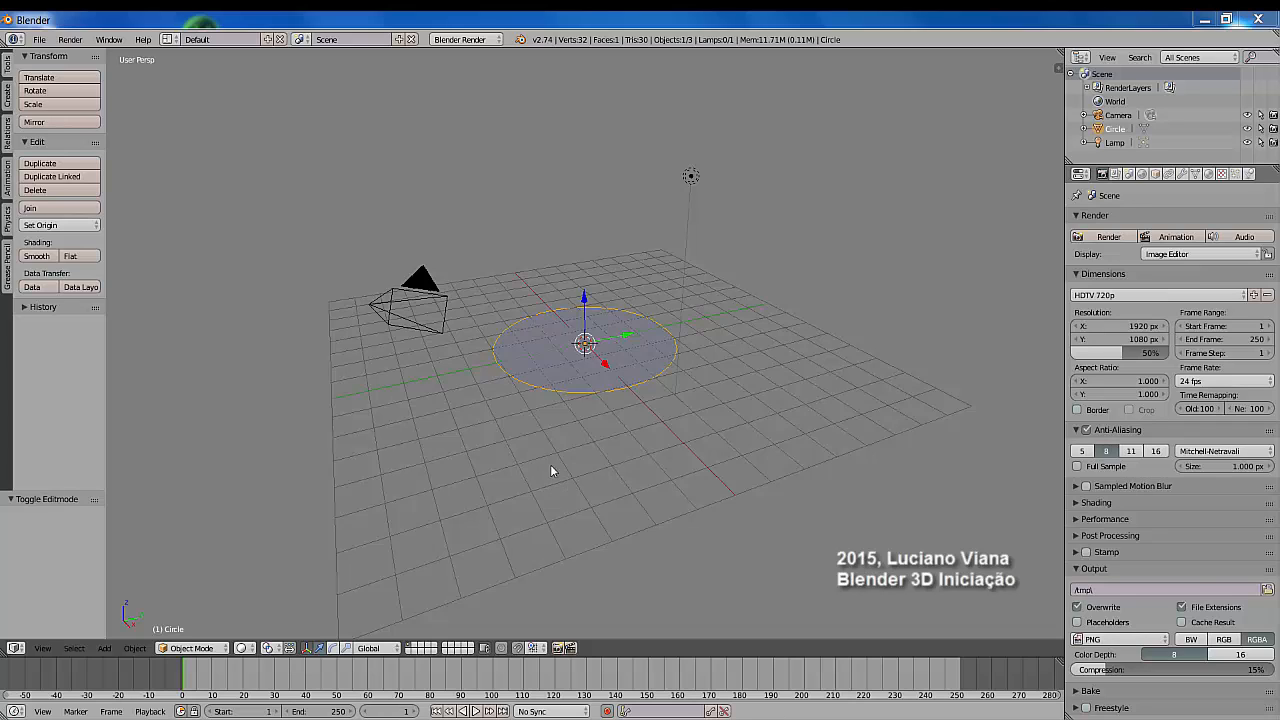
# - Bring up the splash screen to check the program version, and close it again
pyautogui.click(141, 40)
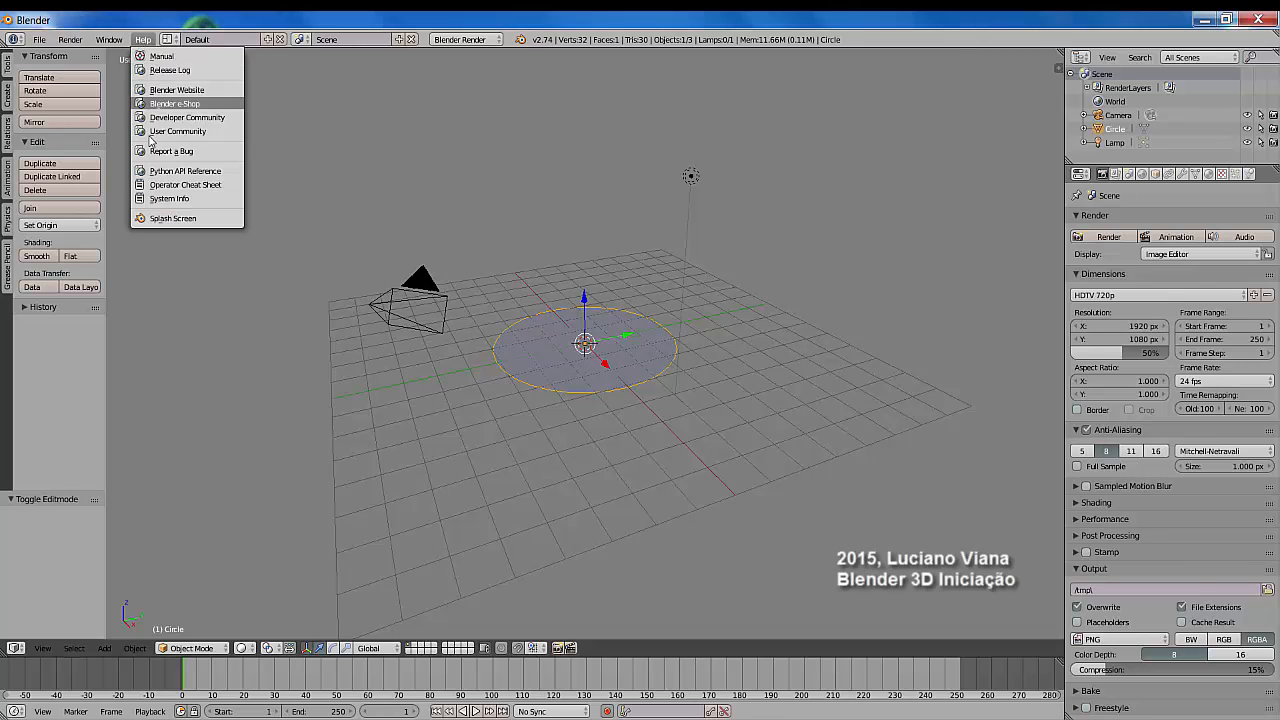
pyautogui.click(148, 221)
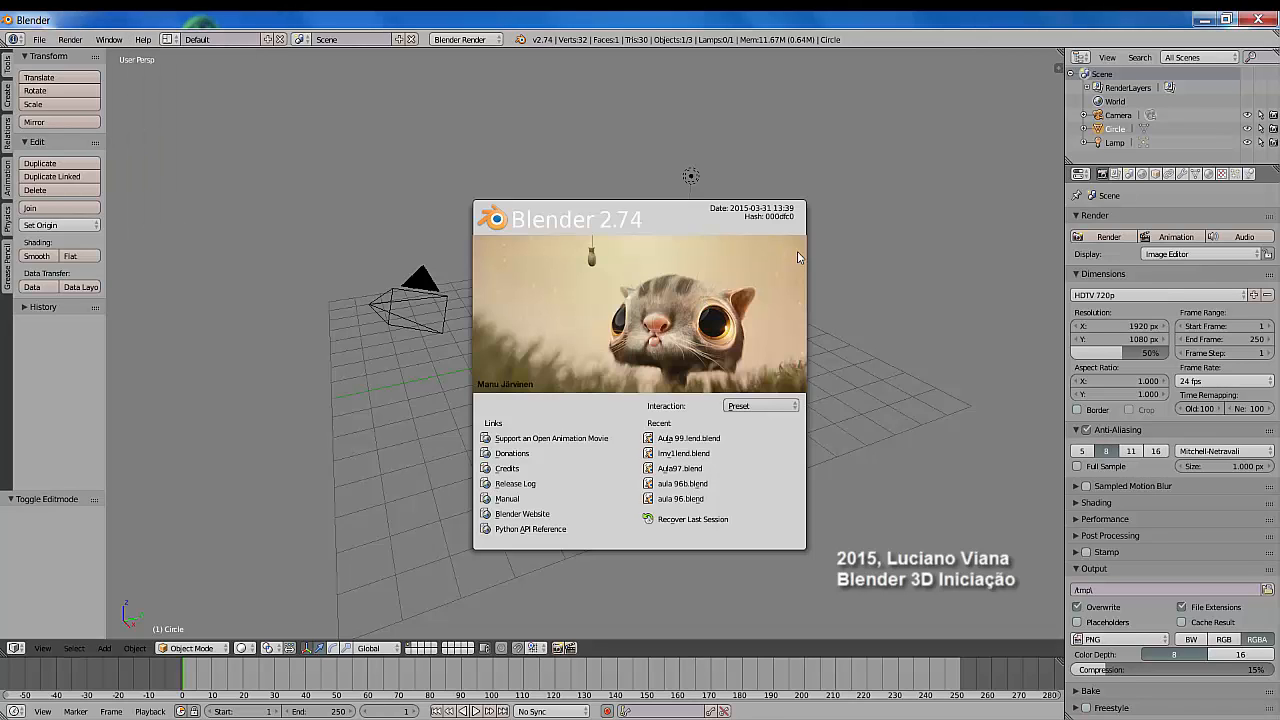
pyautogui.click(853, 236)
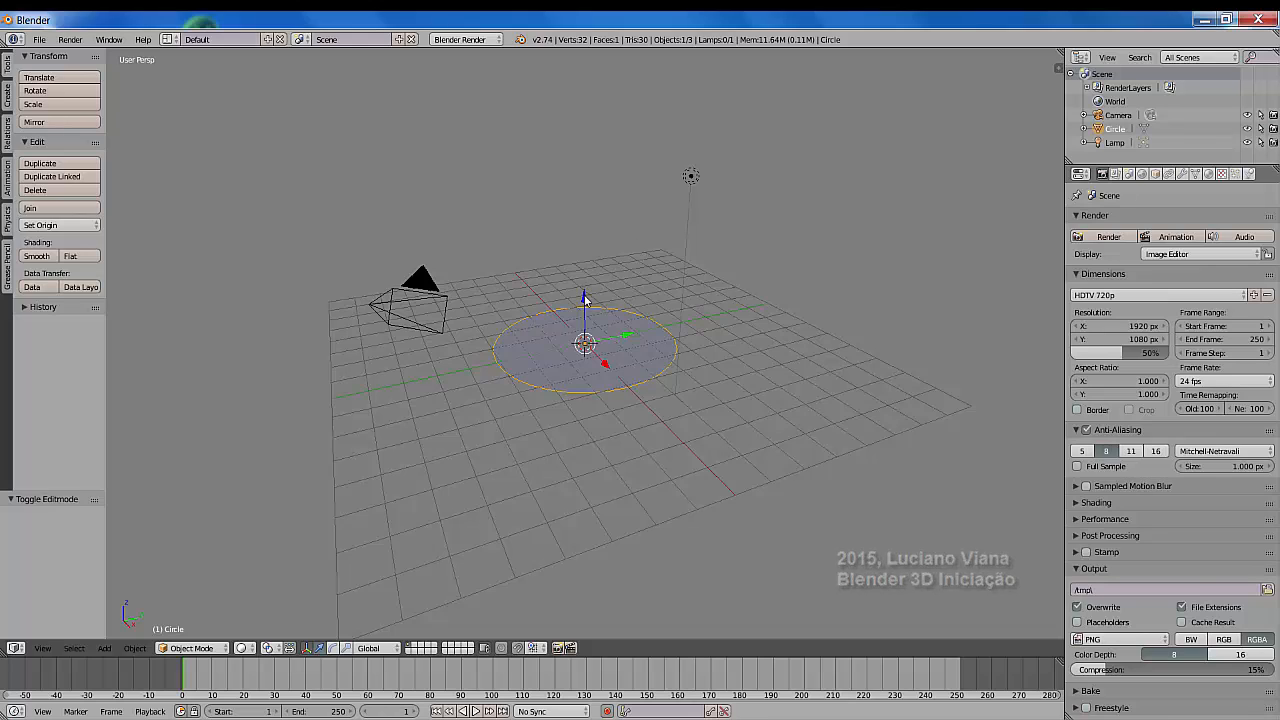
# - Raise the selected circle about 0.2 units along the Z axis
pyautogui.press('g')
pyautogui.press('z')
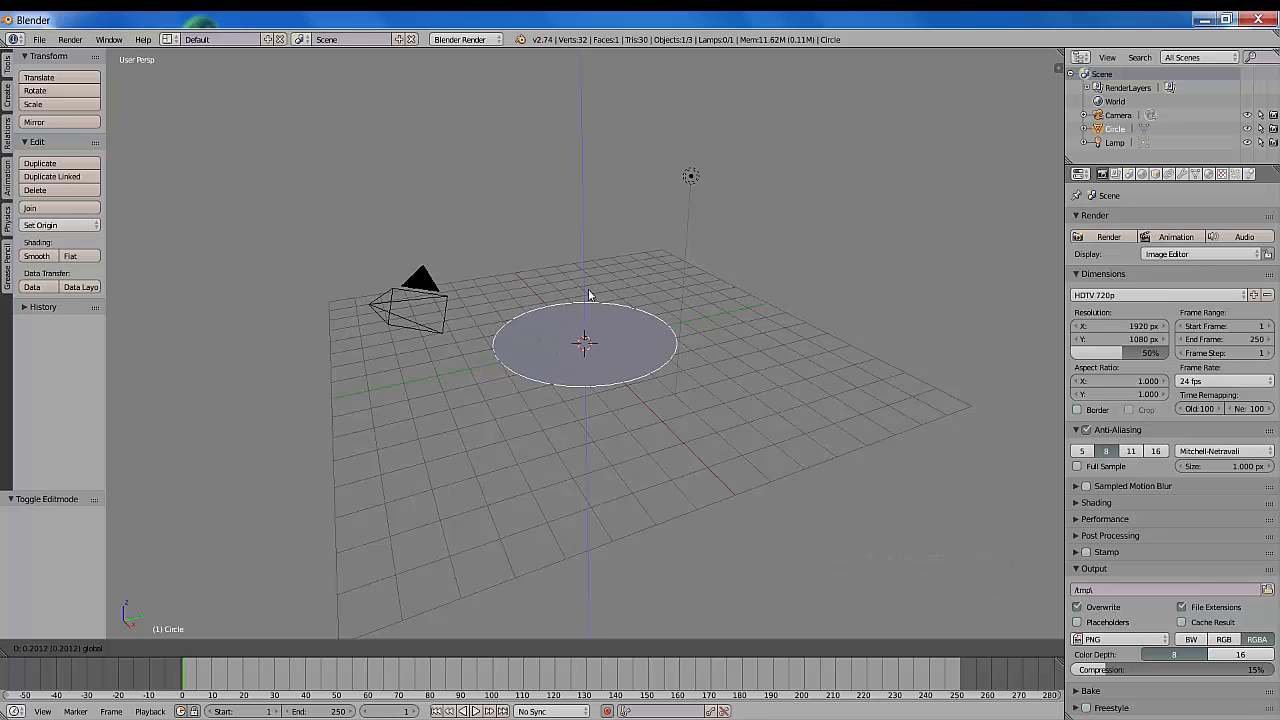
pyautogui.click(589, 295)
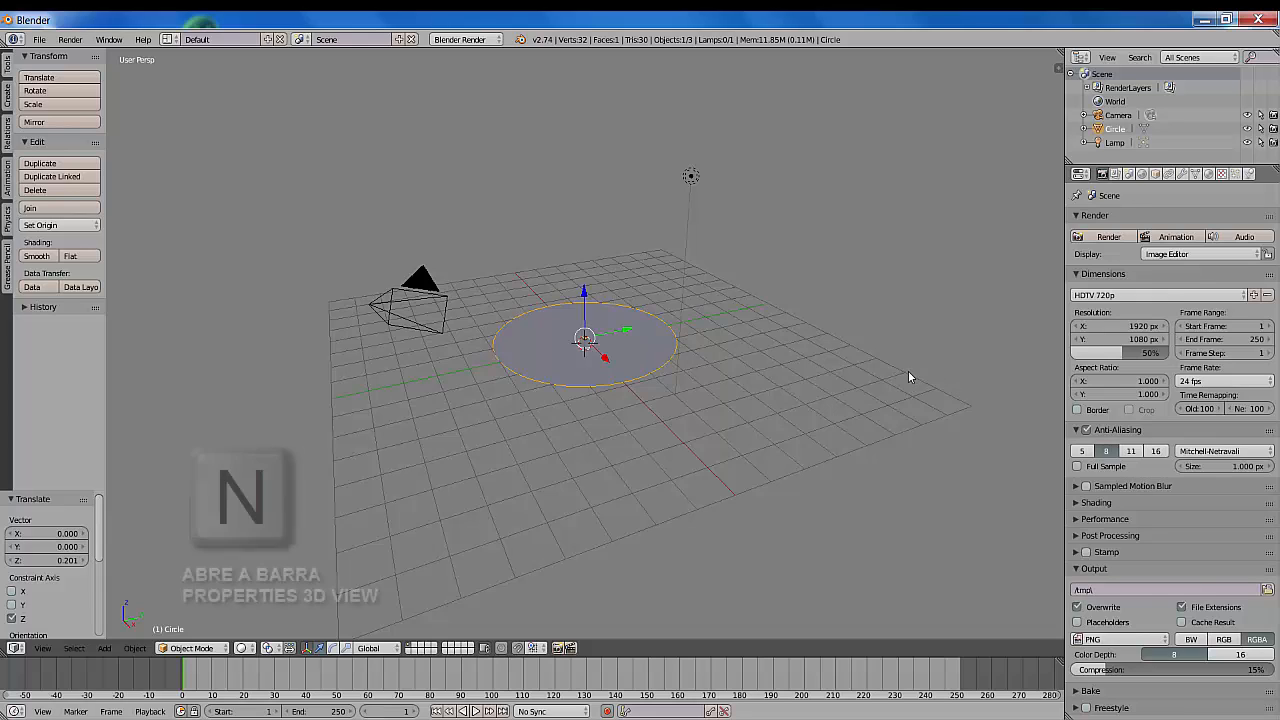
# - Show the 3D view's properties region and bring its expanded Shading settings into view
pyautogui.press('n')
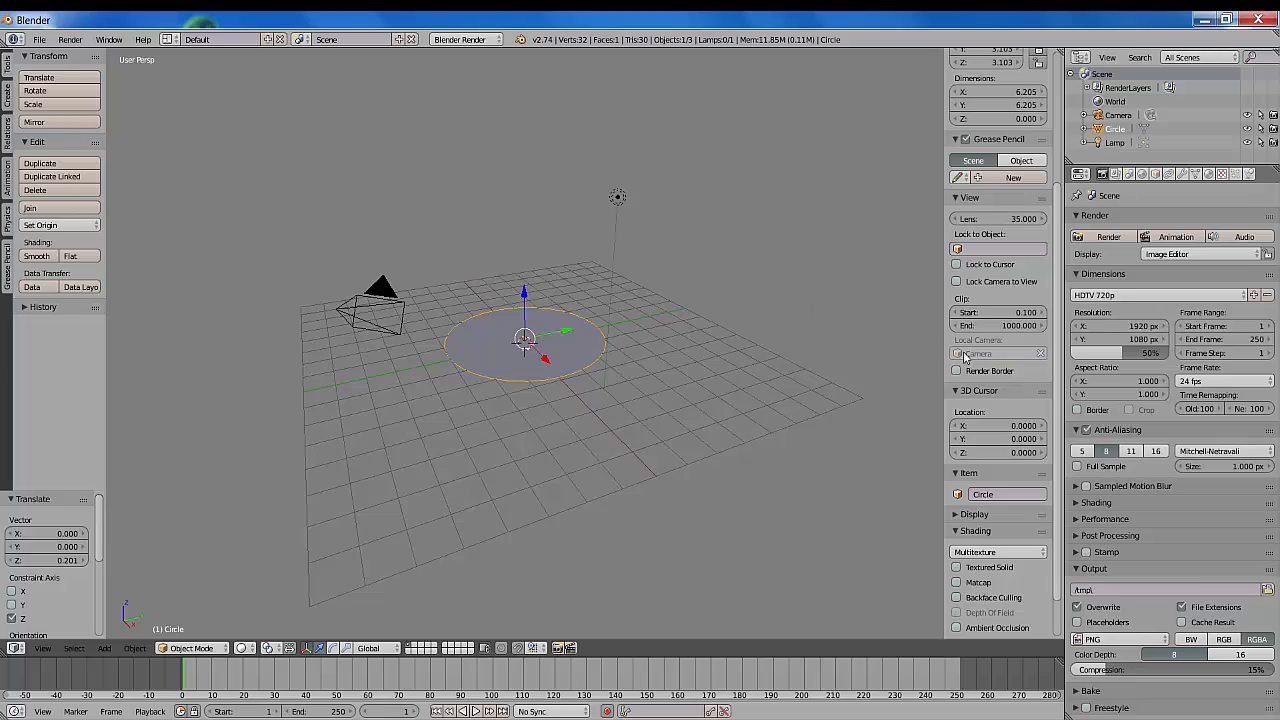
pyautogui.scroll(-2, 980, 359)
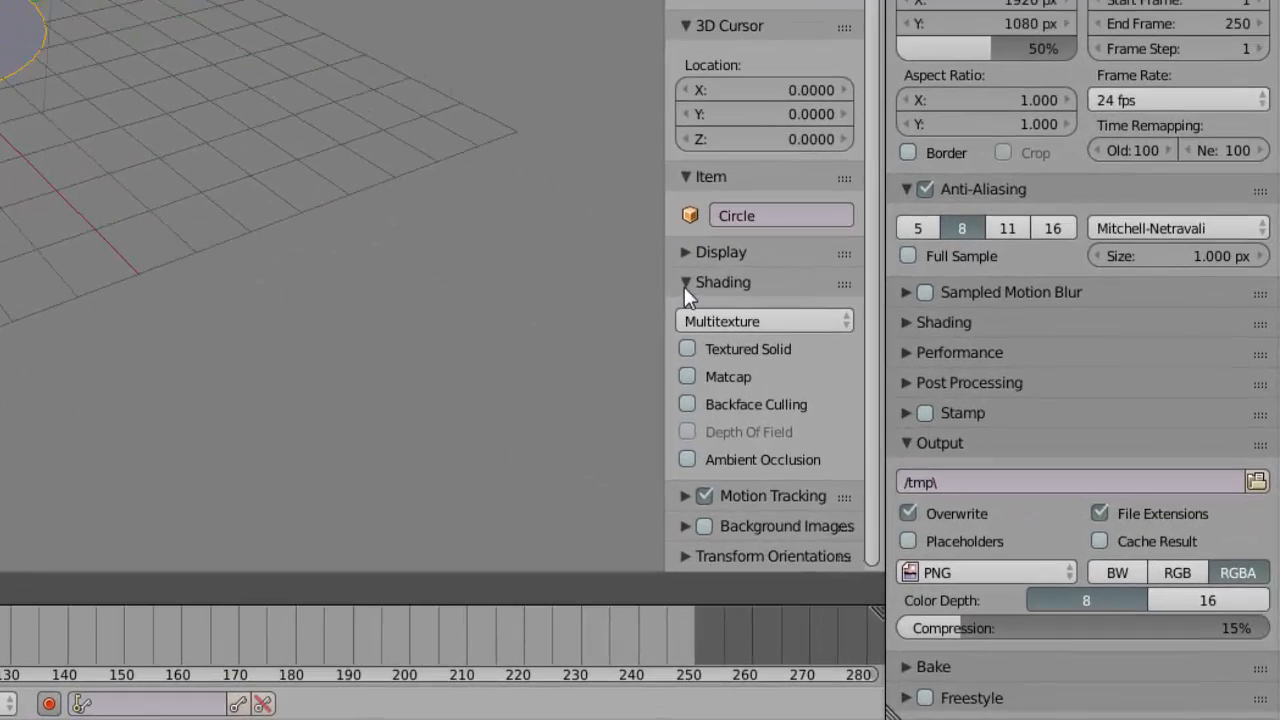
pyautogui.click(684, 285)
pyautogui.click(684, 285)
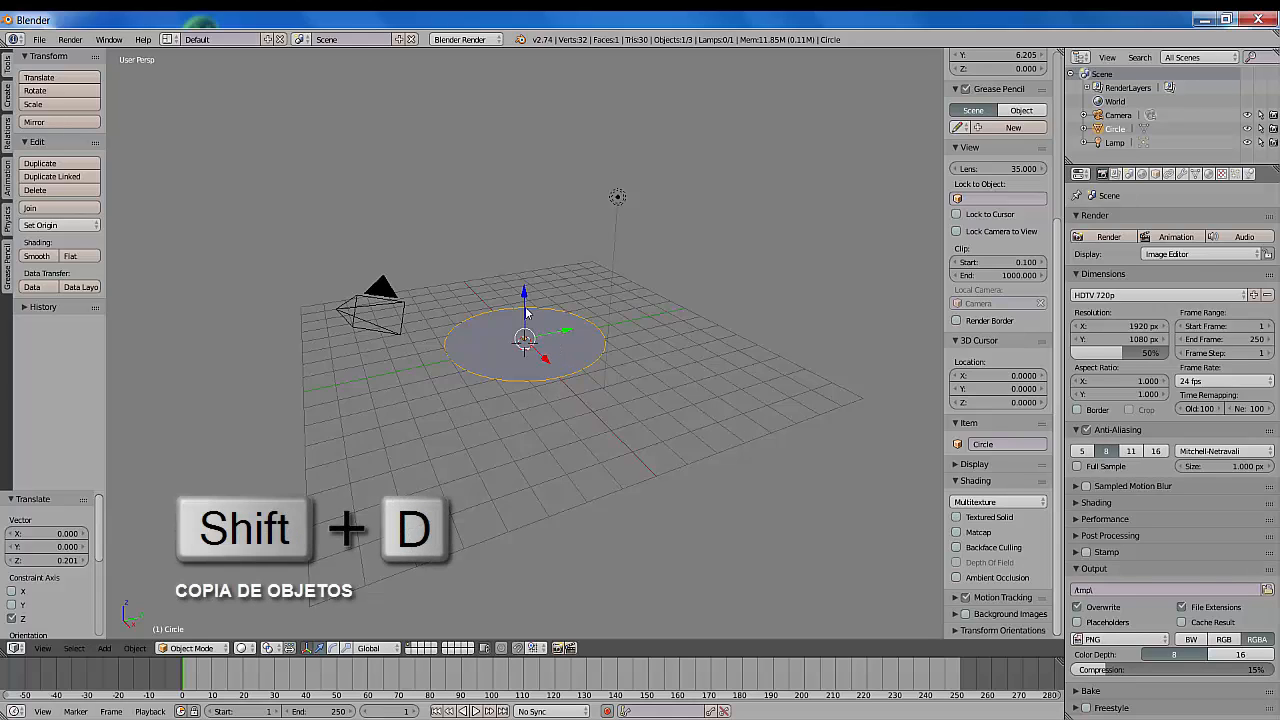
# - Duplicate the circle about 0.96 units up the Z axis and scale the copy to about 0.78
pyautogui.hotkey('shift', 'd')
pyautogui.press('z')
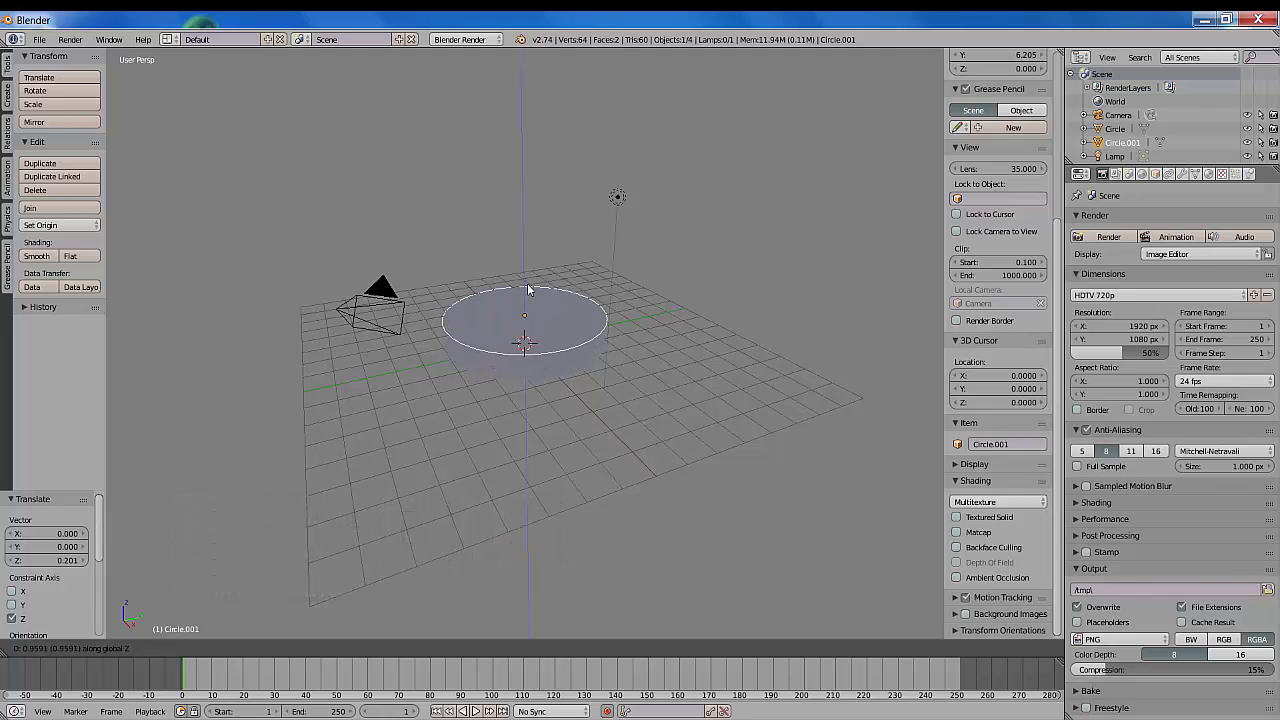
pyautogui.click(529, 289)
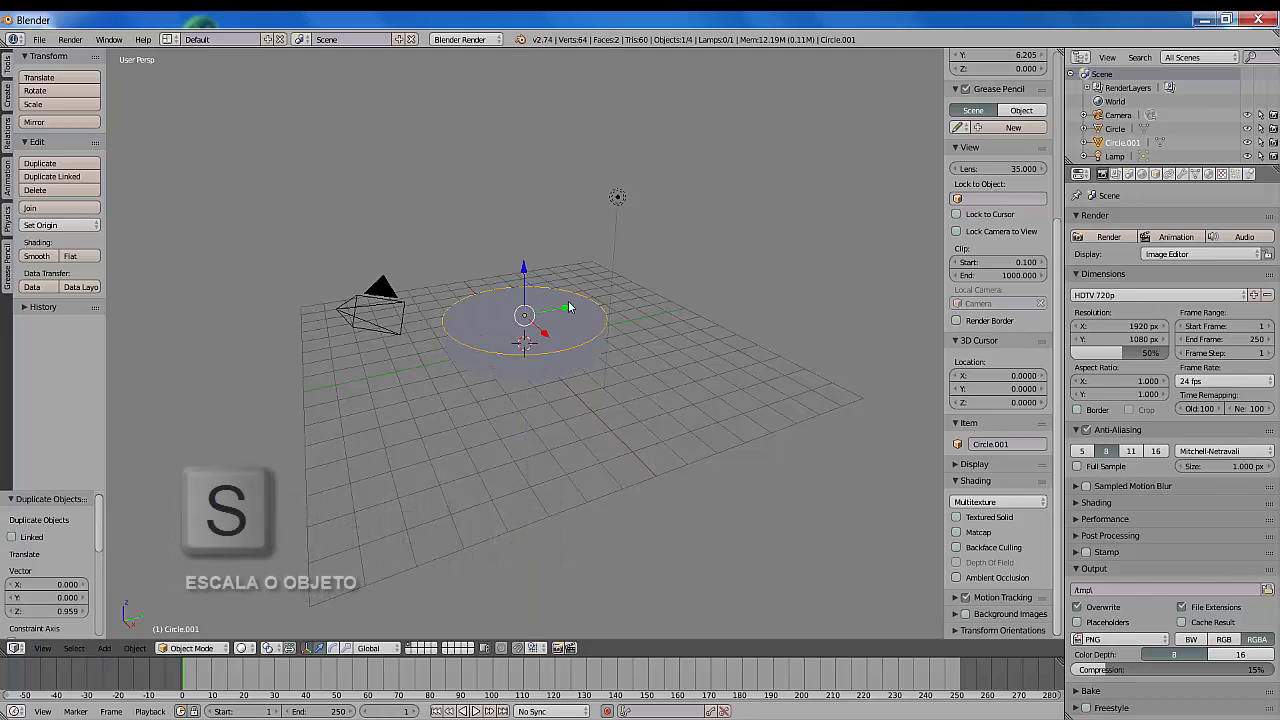
pyautogui.press('s')
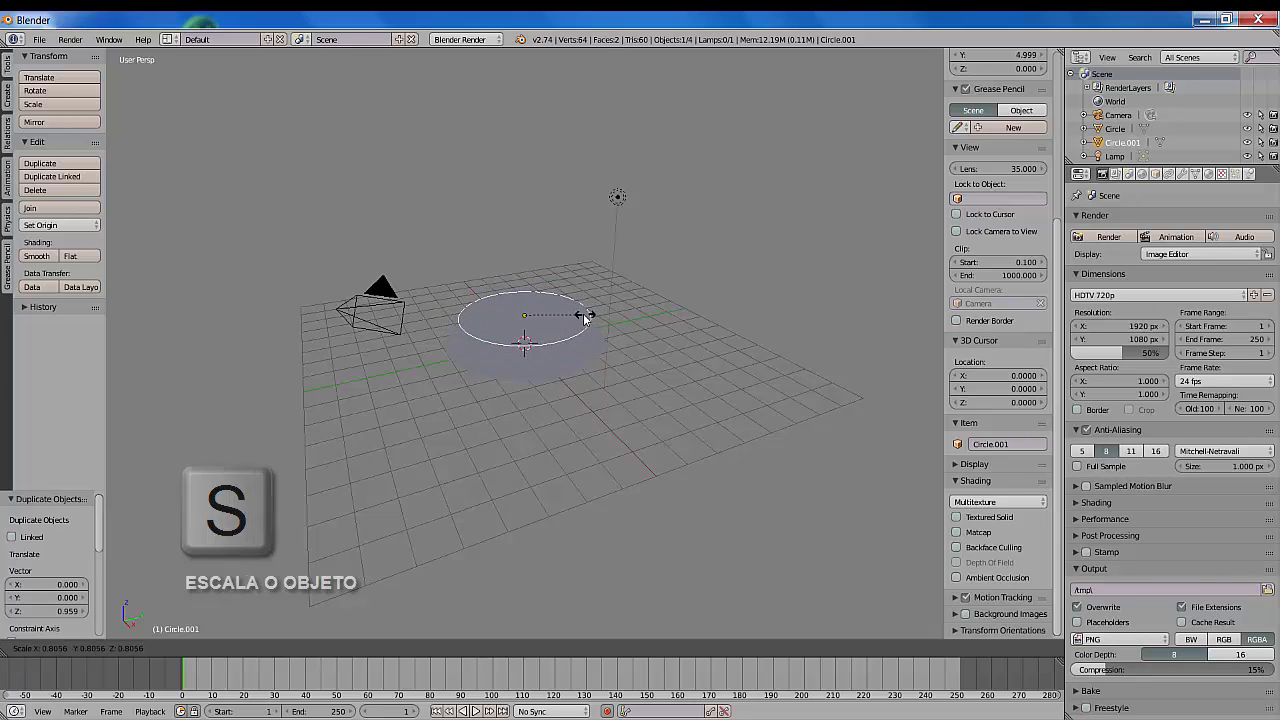
pyautogui.click(585, 320)
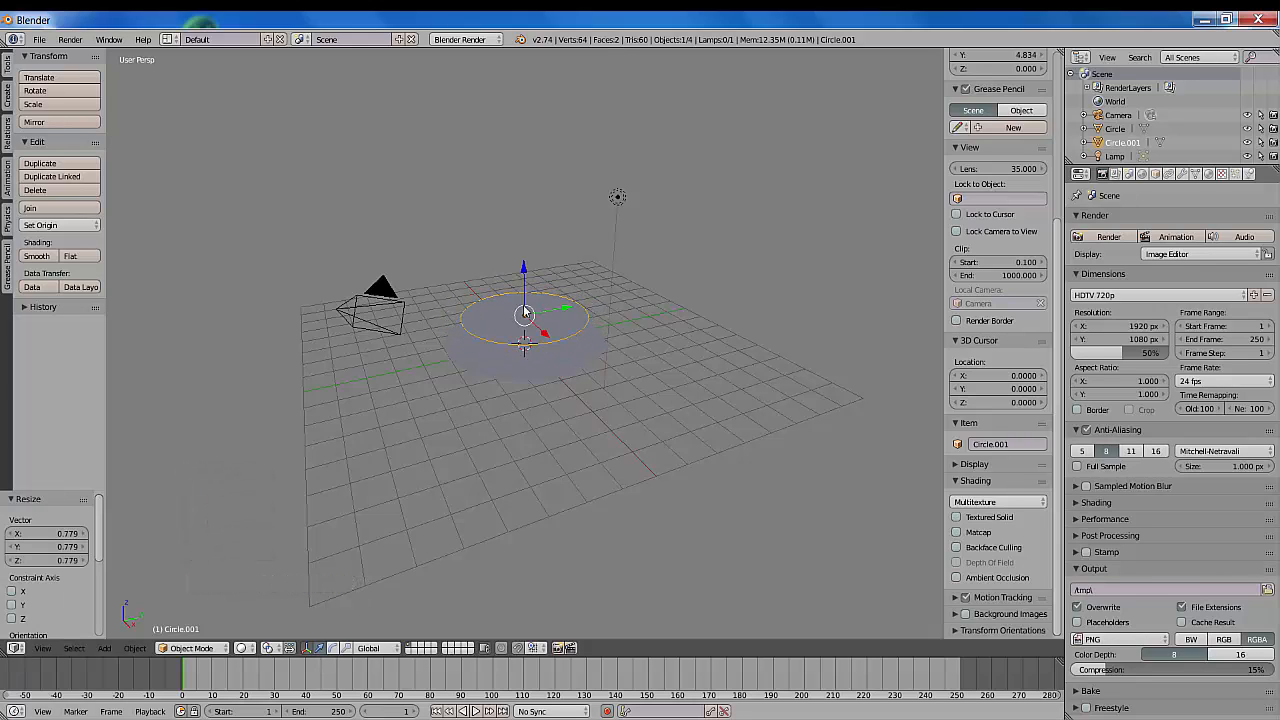
# - Duplicate the smaller circle about 1.12 units up the Z axis and scale the new copy to about 0.73
pyautogui.hotkey('shift', 'd')
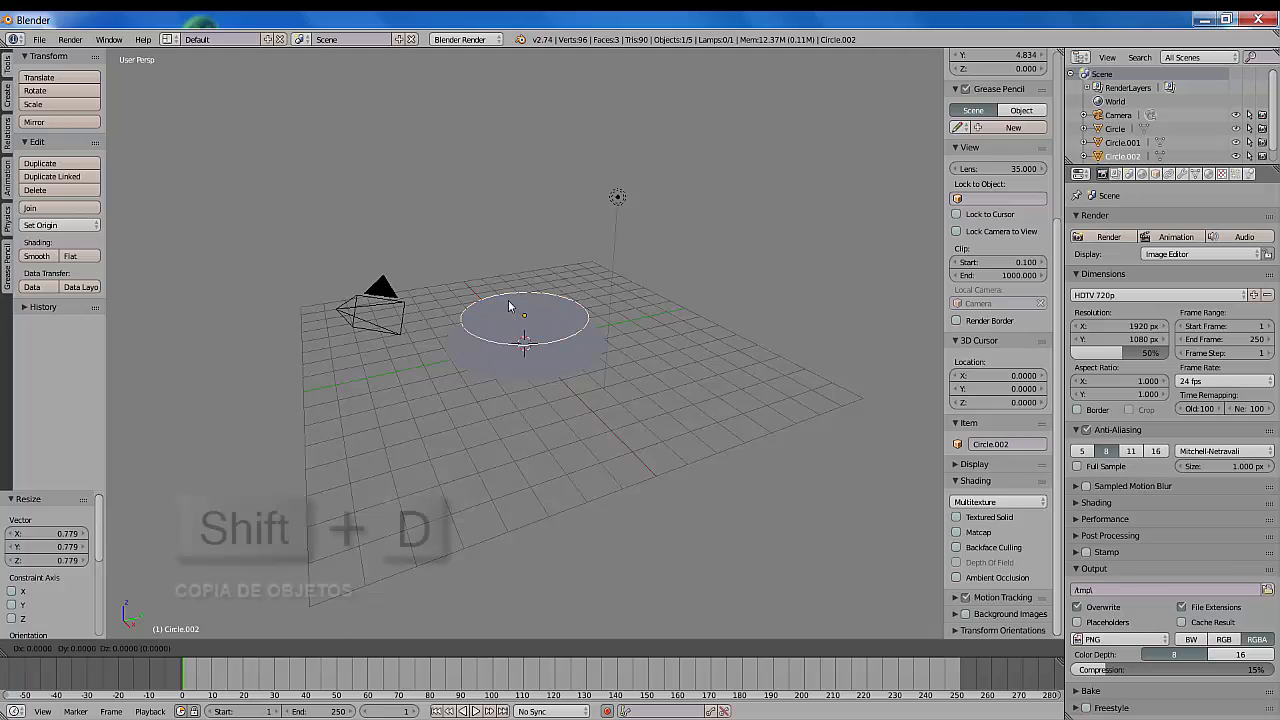
pyautogui.press('z')
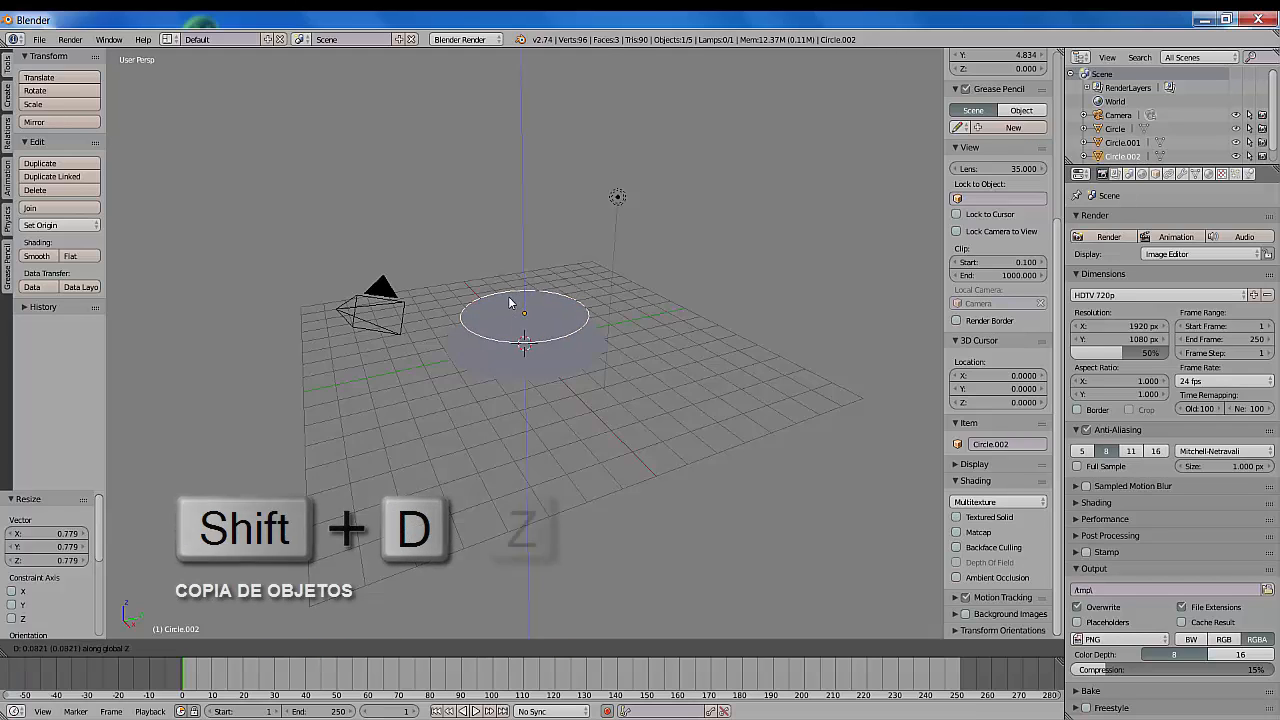
pyautogui.click(515, 278)
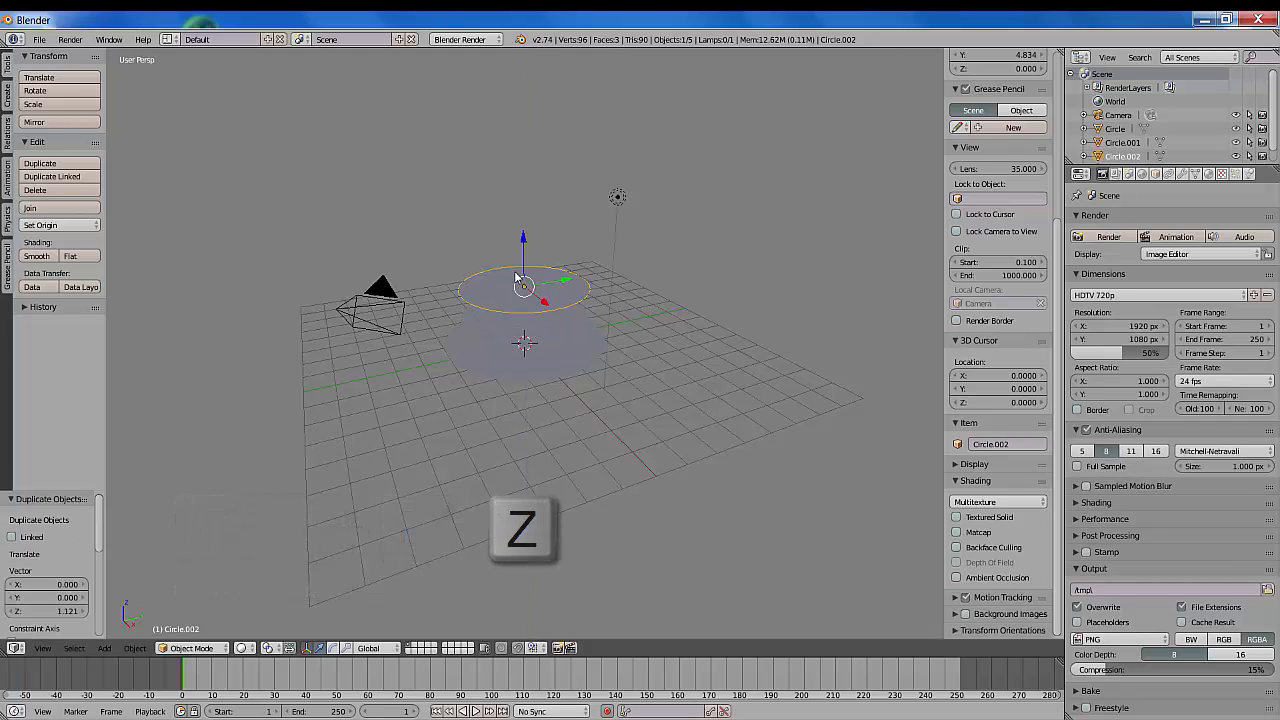
pyautogui.press('s')
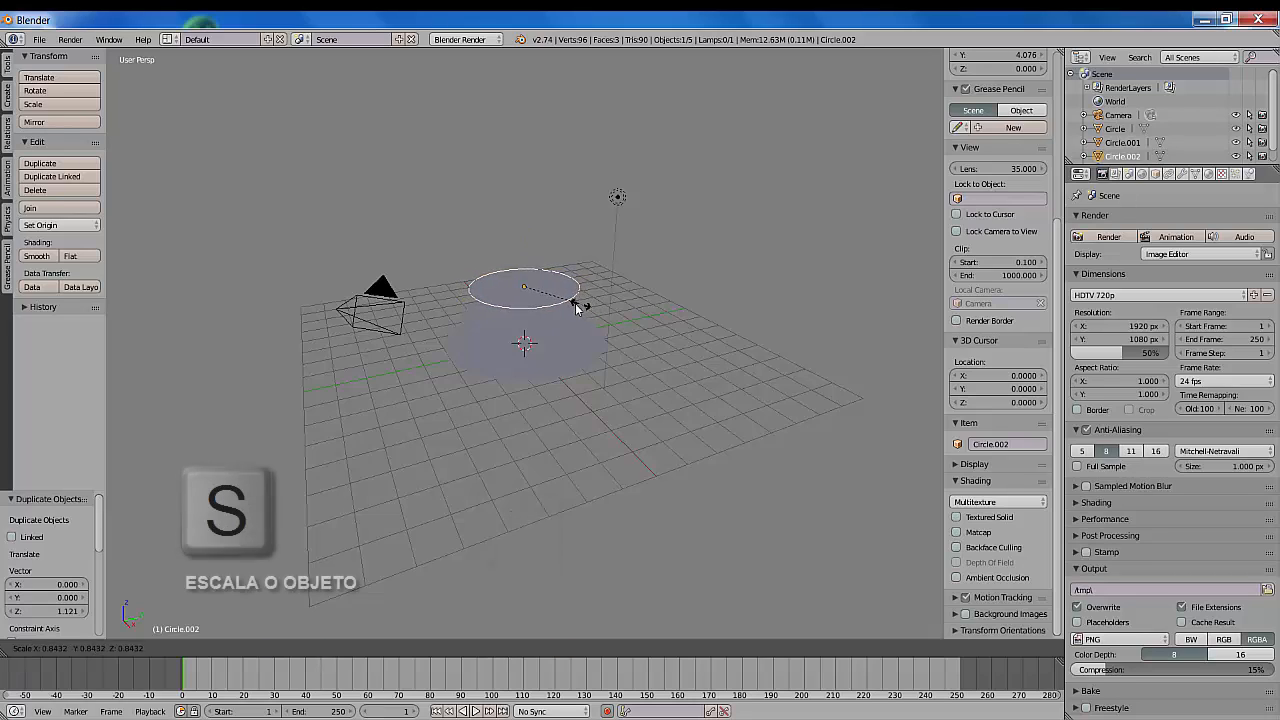
pyautogui.click(571, 303)
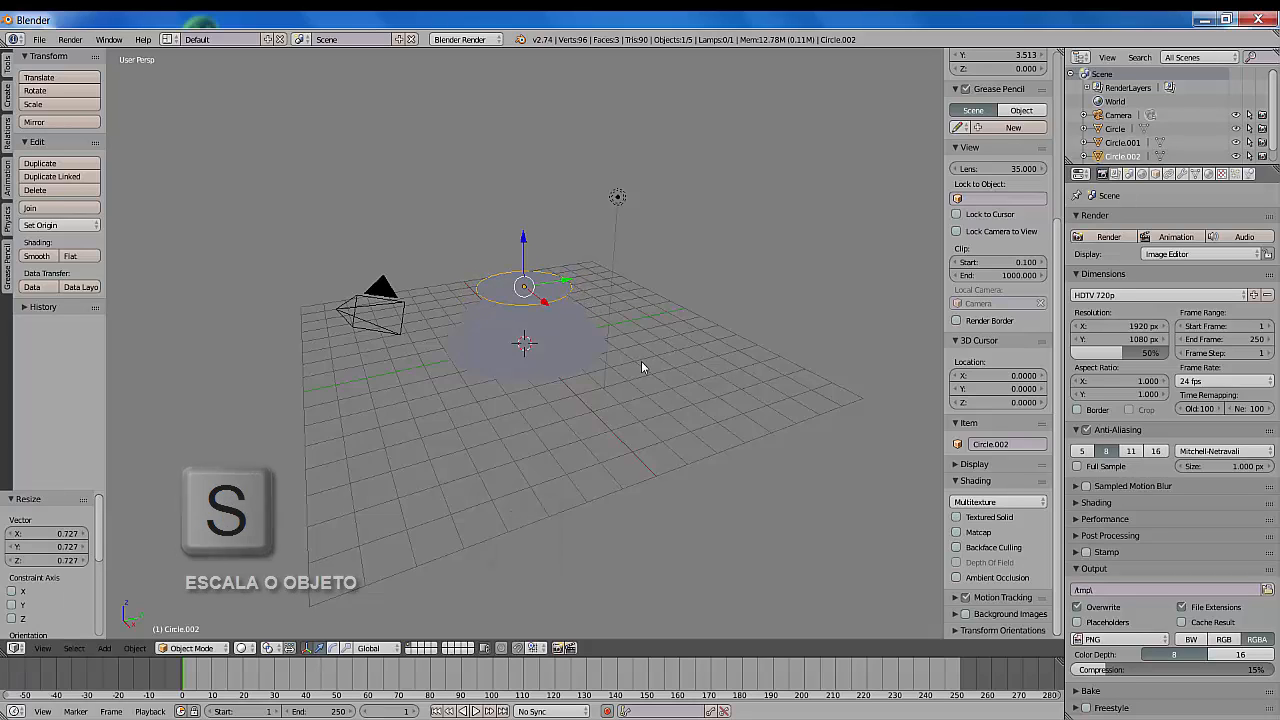
# - Lower the topmost circle about 0.49 units along the Z axis
pyautogui.scroll(5, 655, 372)
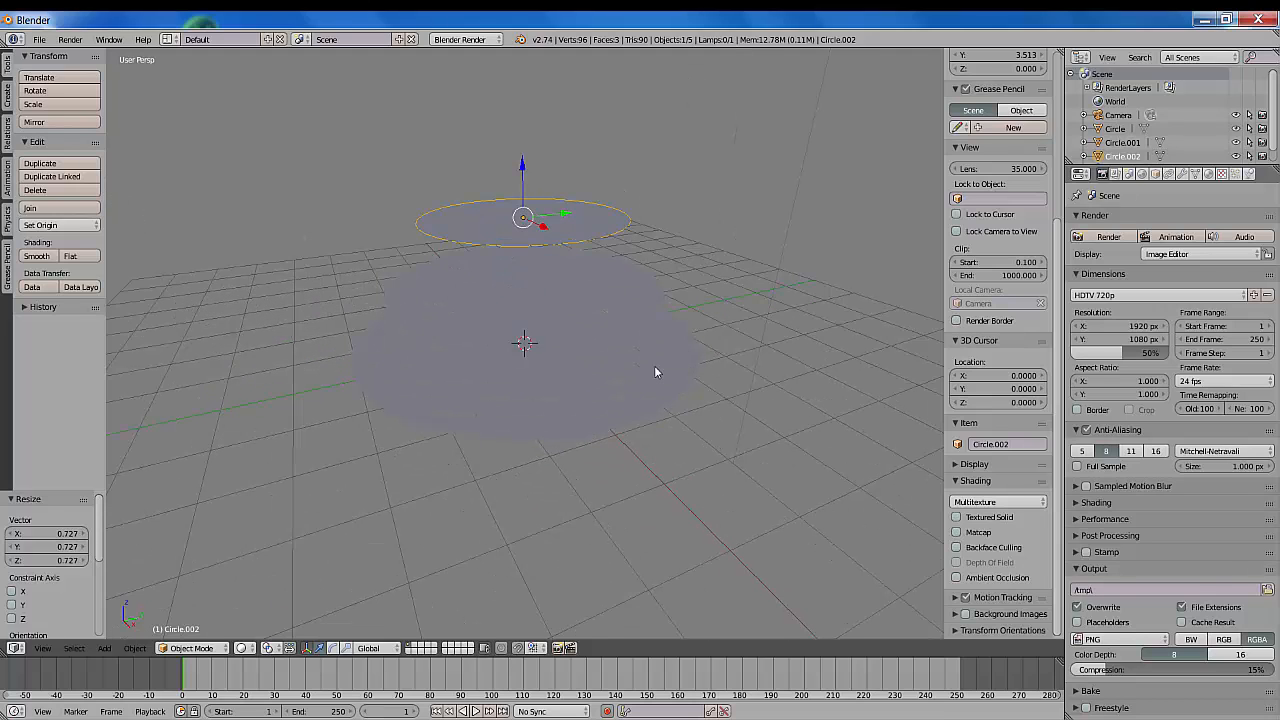
pyautogui.moveTo(522, 167); pyautogui.dragTo(522, 198)
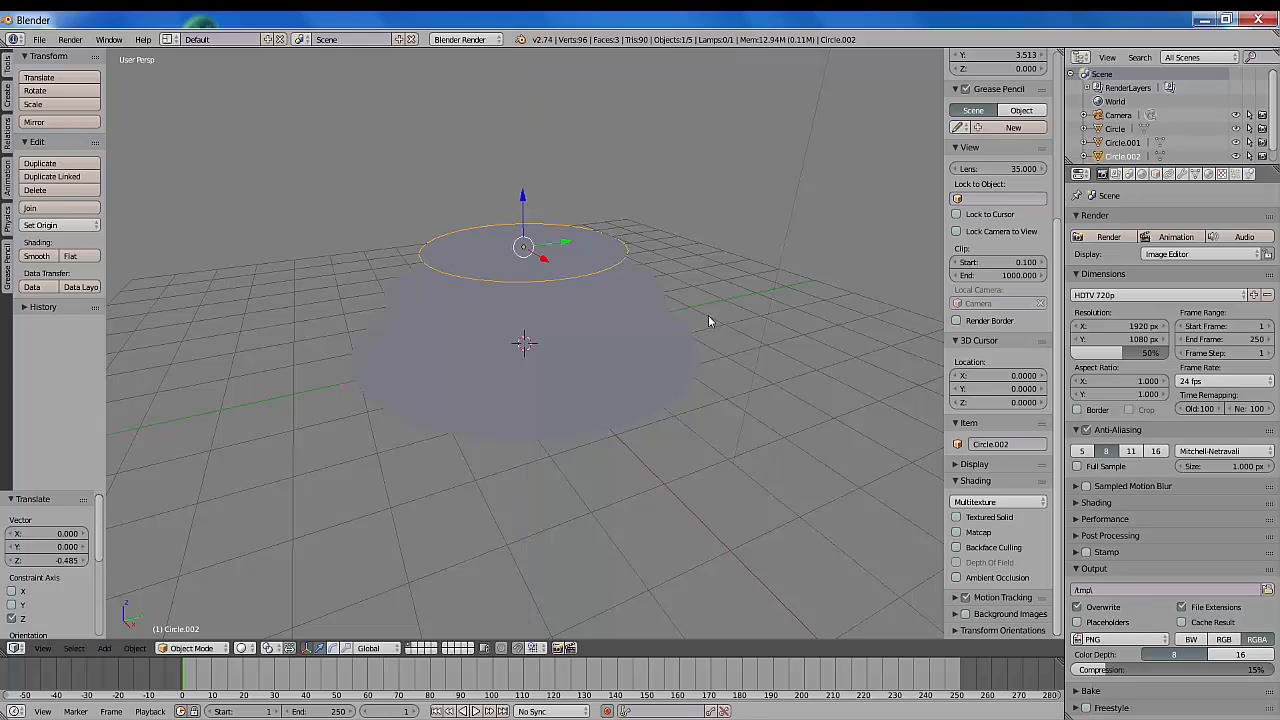
# - Select each of the three circles in turn and render the scene to compare its shading with the viewport
pyautogui.rightClick(548, 426)
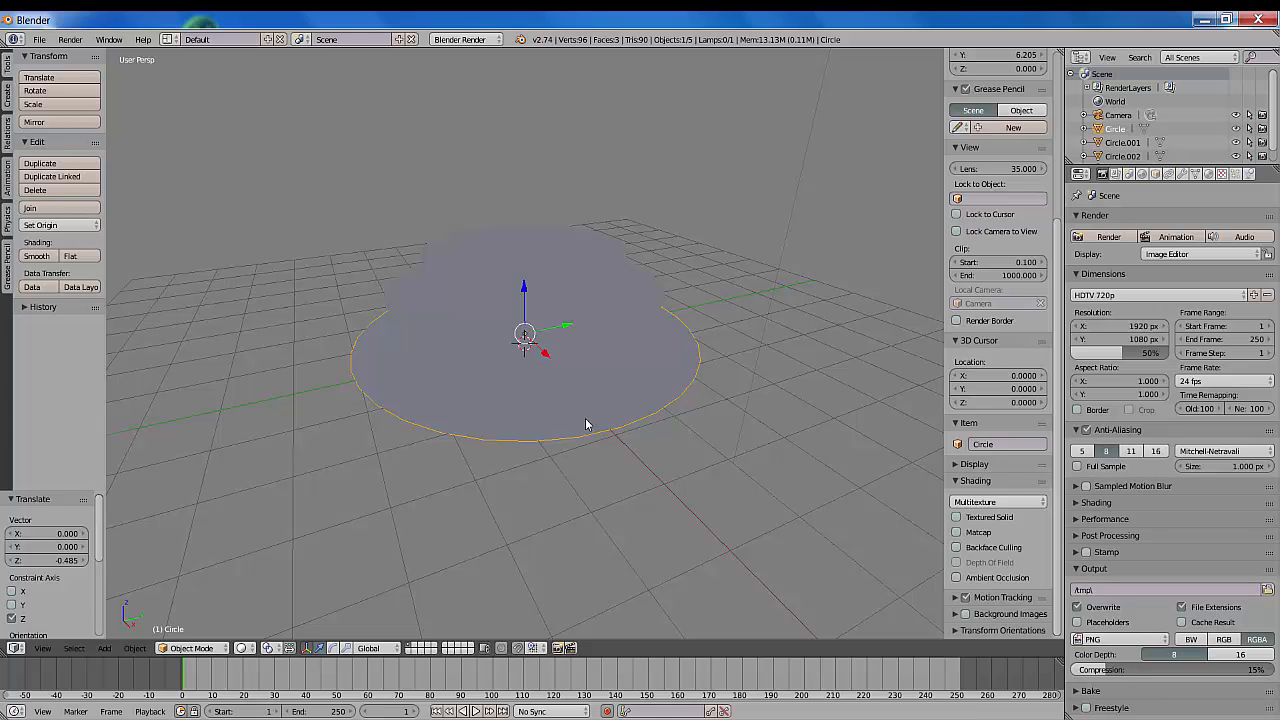
pyautogui.rightClick(632, 328)
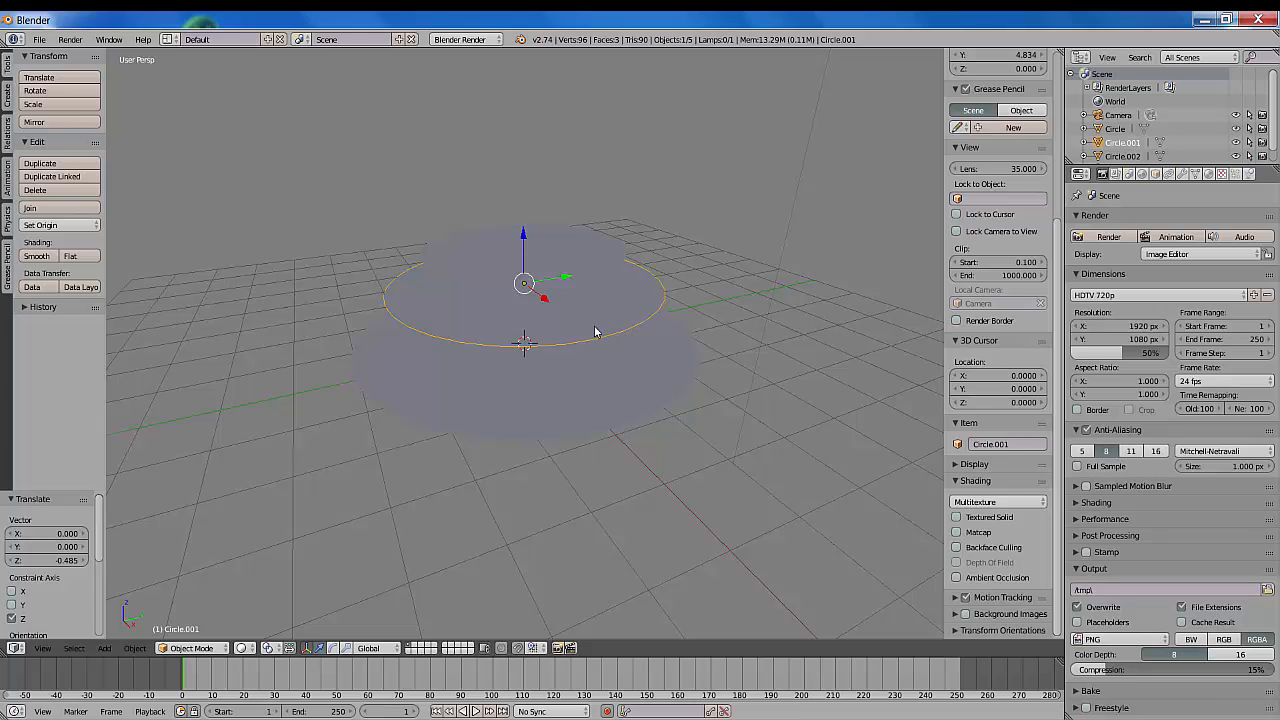
pyautogui.rightClick(563, 268)
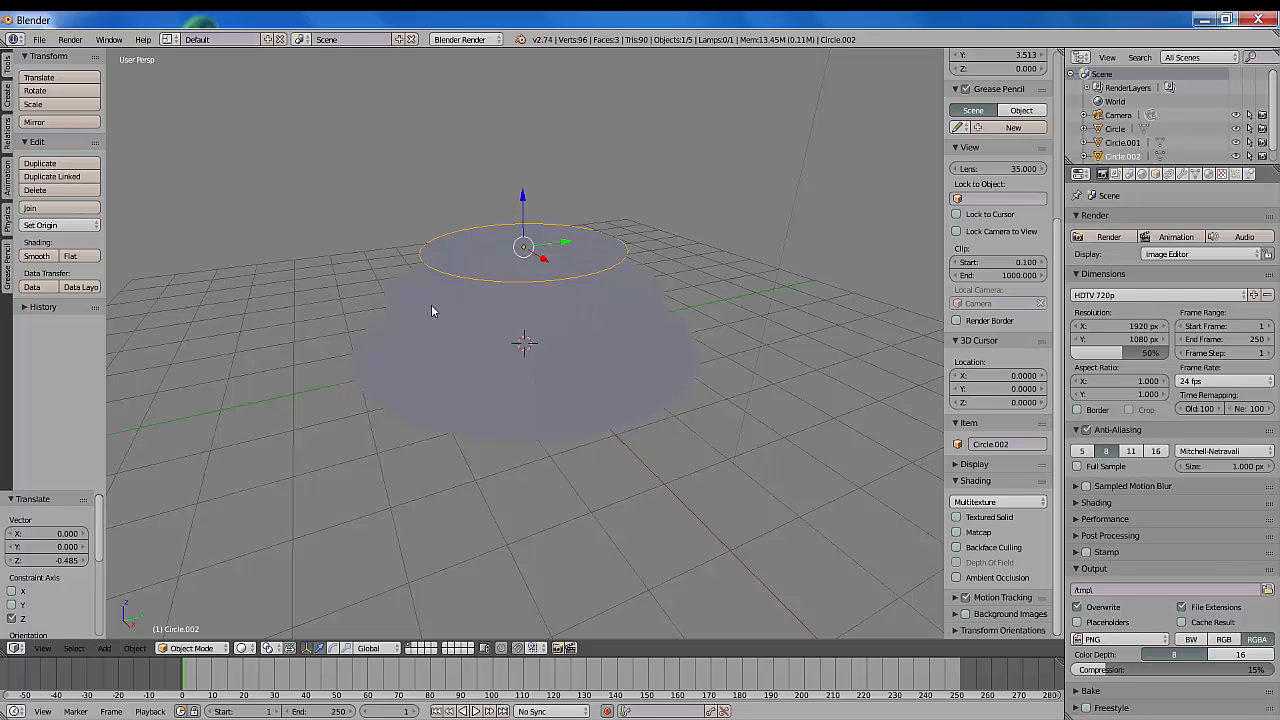
pyautogui.press('F12')
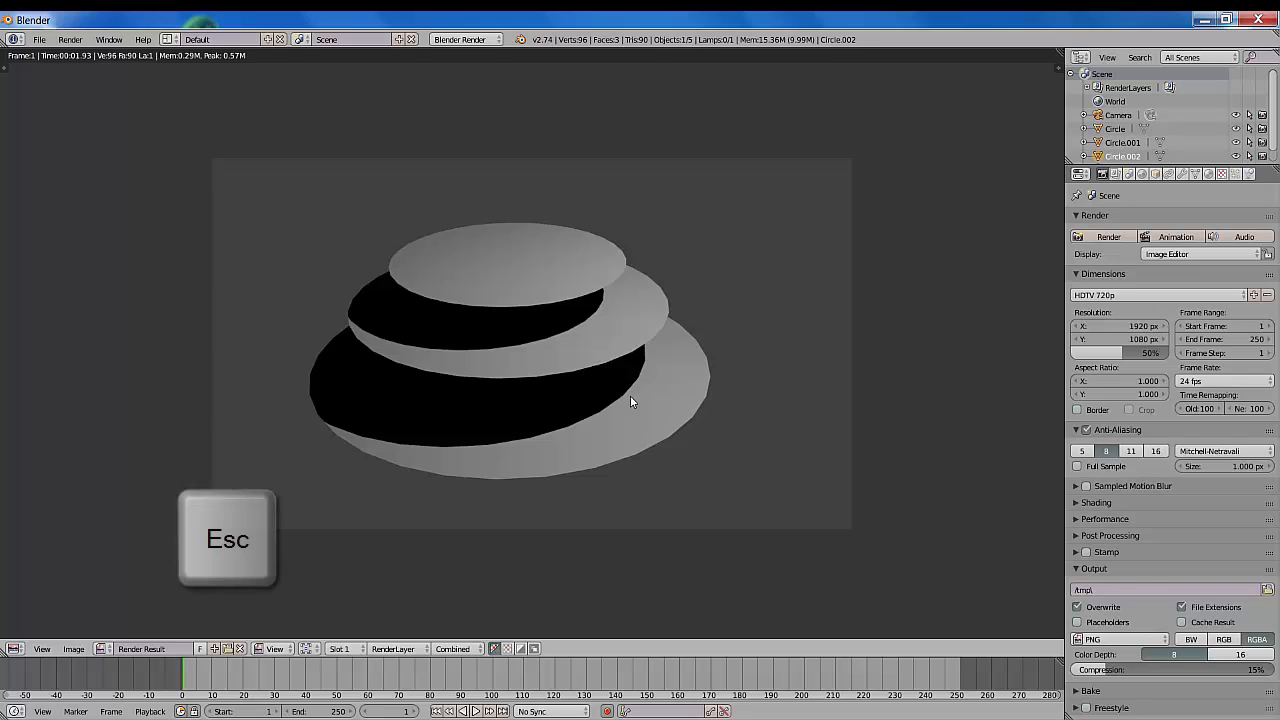
pyautogui.press('Escape')
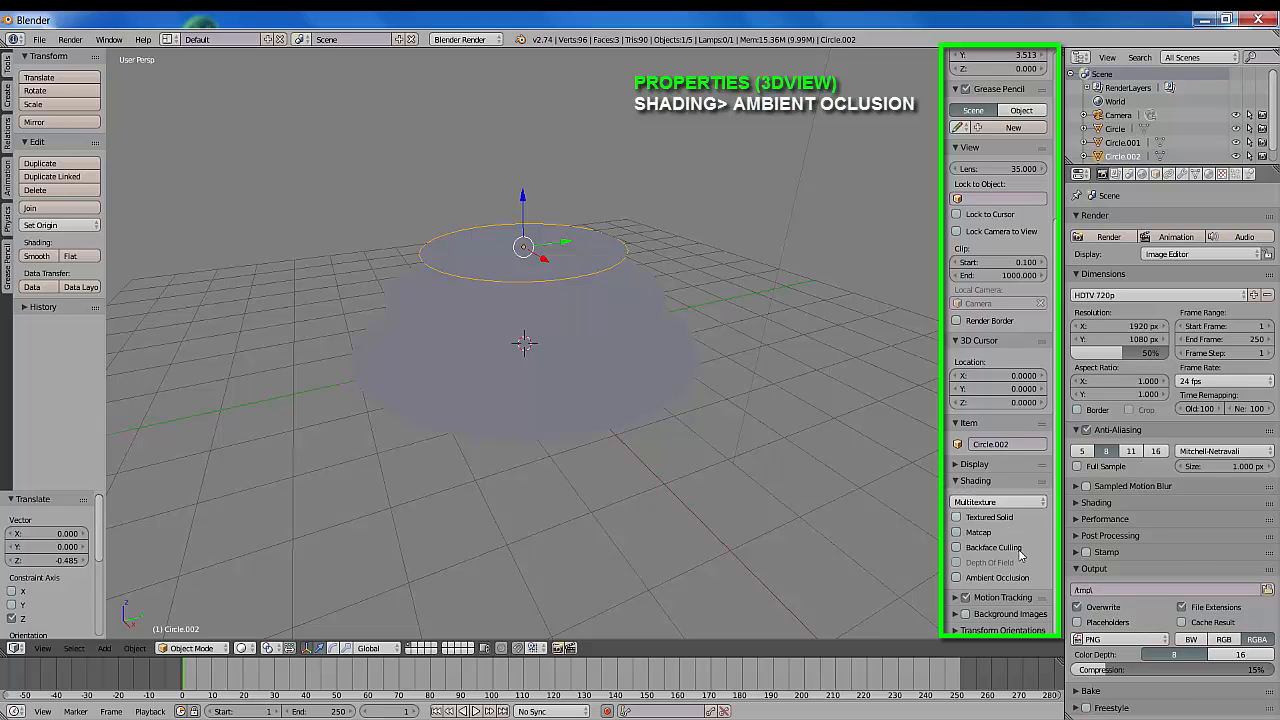
# - Enable Ambient Occlusion in the viewport shading and bring its settings into view
pyautogui.click(957, 579)
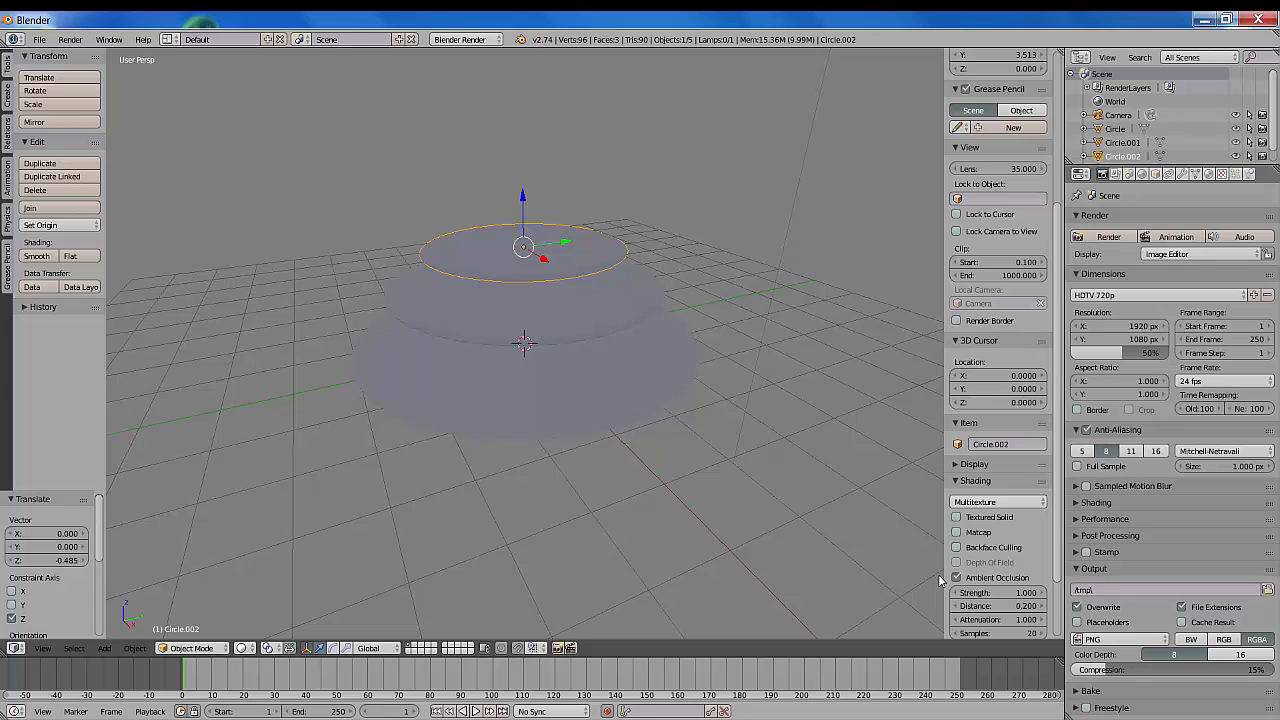
pyautogui.scroll(1, 641, 500)
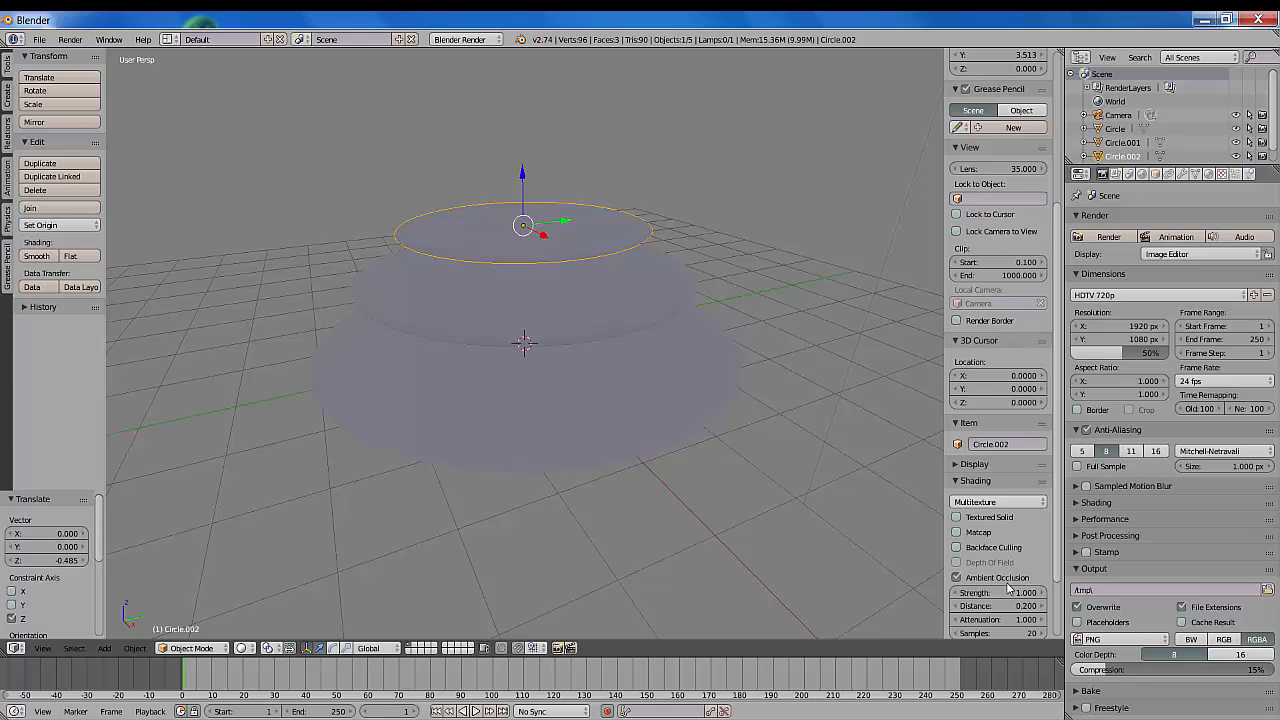
pyautogui.scroll(-3, 1008, 586)
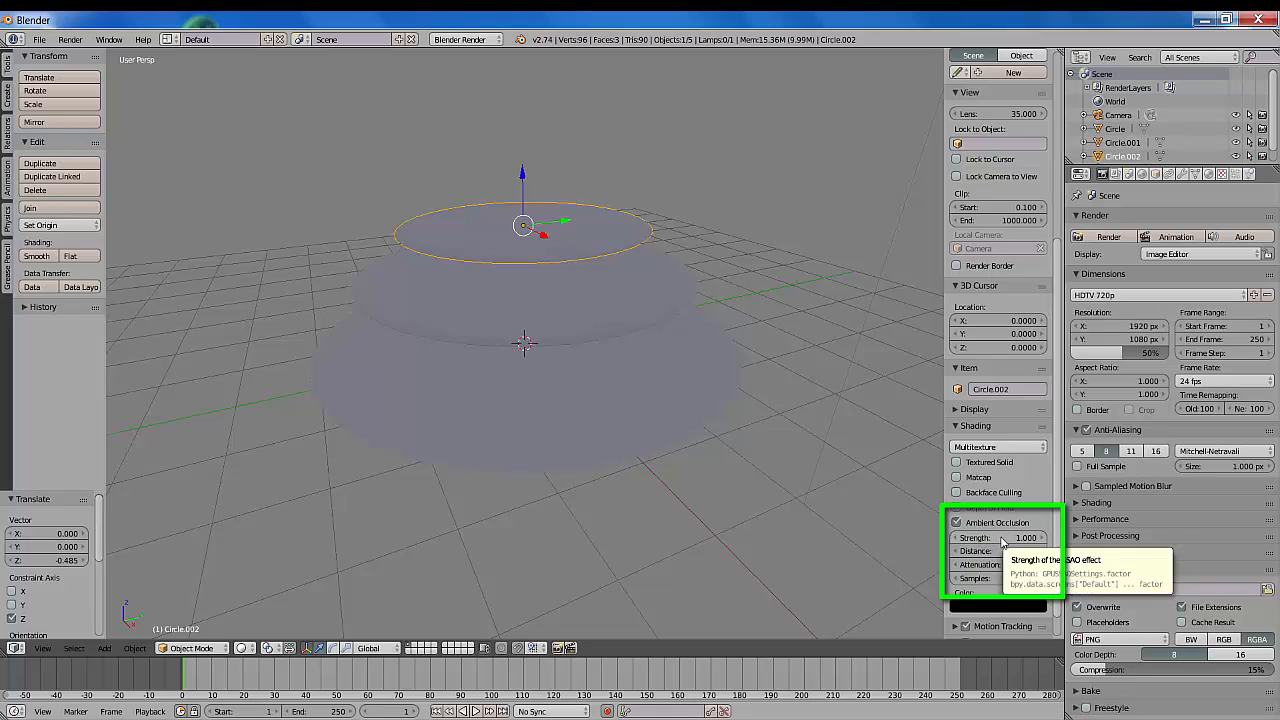
# - Try ambient occlusion strengths of 8.000 and 0.000 on the stacked circles
pyautogui.moveTo(1002, 538)
pyautogui.mouseDown()
pyautogui.moveTo(1032, 538)
pyautogui.moveTo(1018, 538)
pyautogui.mouseUp()
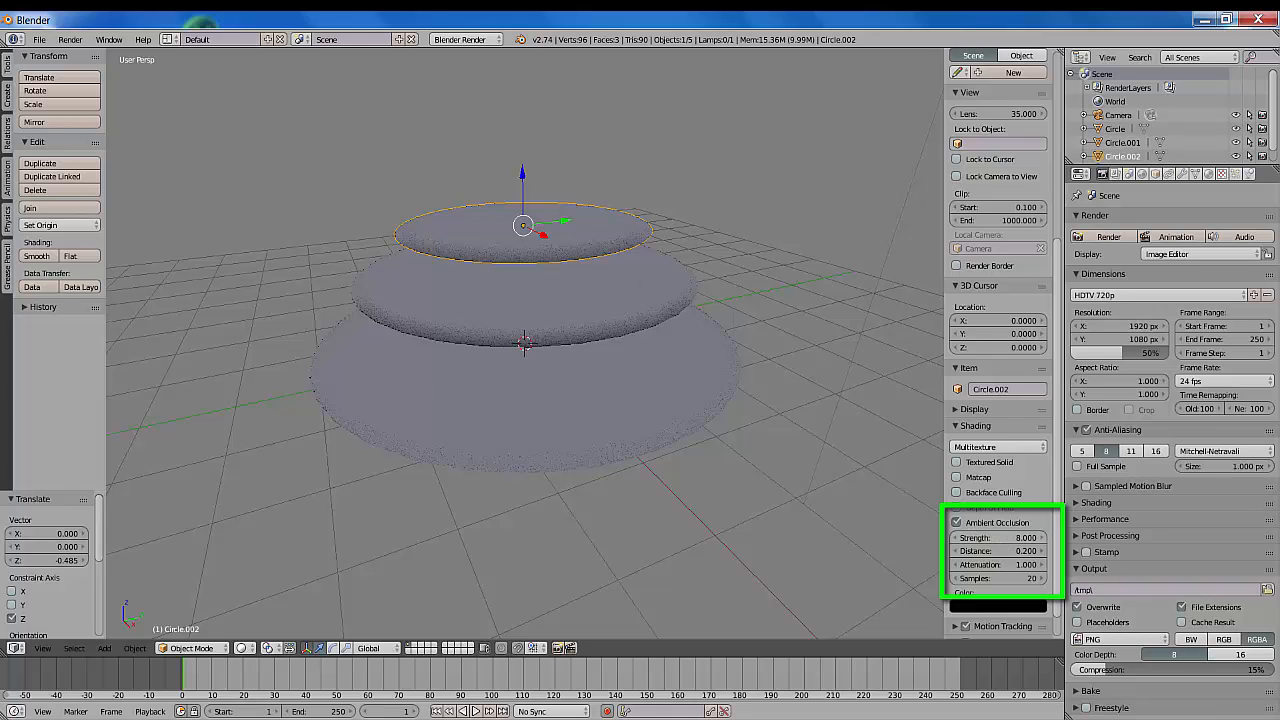
pyautogui.moveTo(1001, 538); pyautogui.dragTo(955, 538)
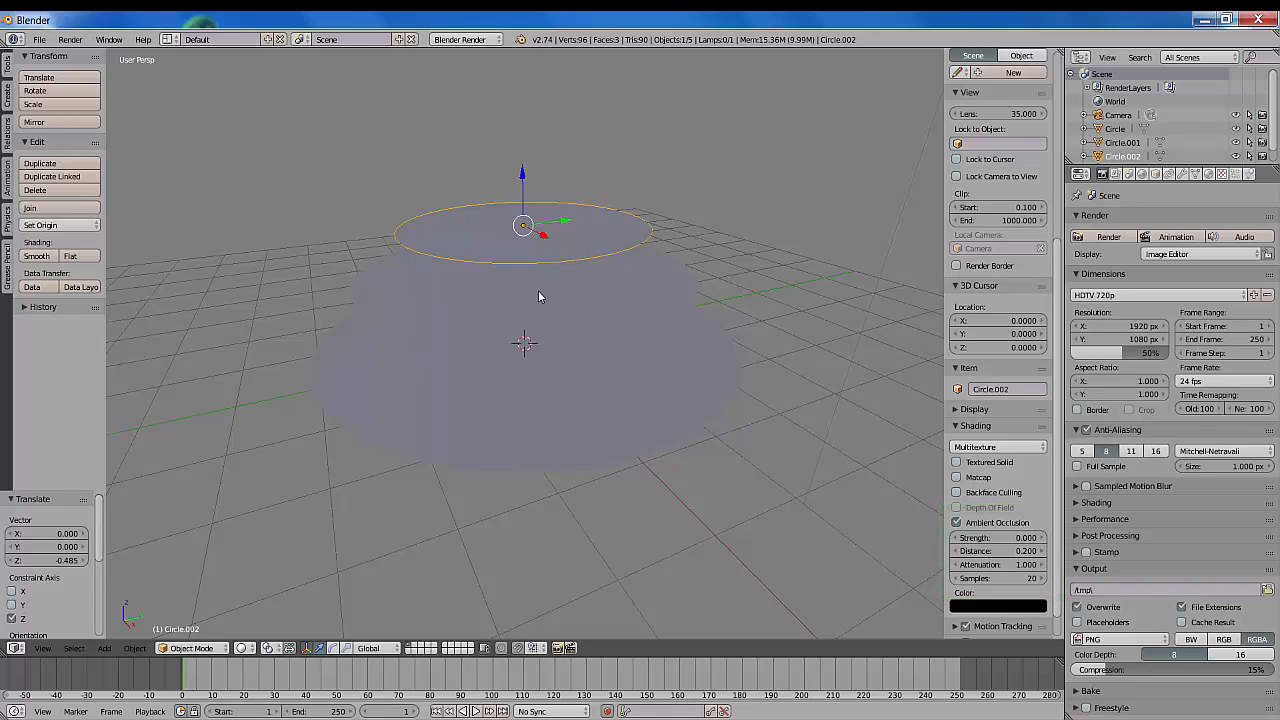
# - Deselect everything in the top view and set the ambient occlusion strength to 1.200
pyautogui.click(41, 648)
pyautogui.click(63, 591)
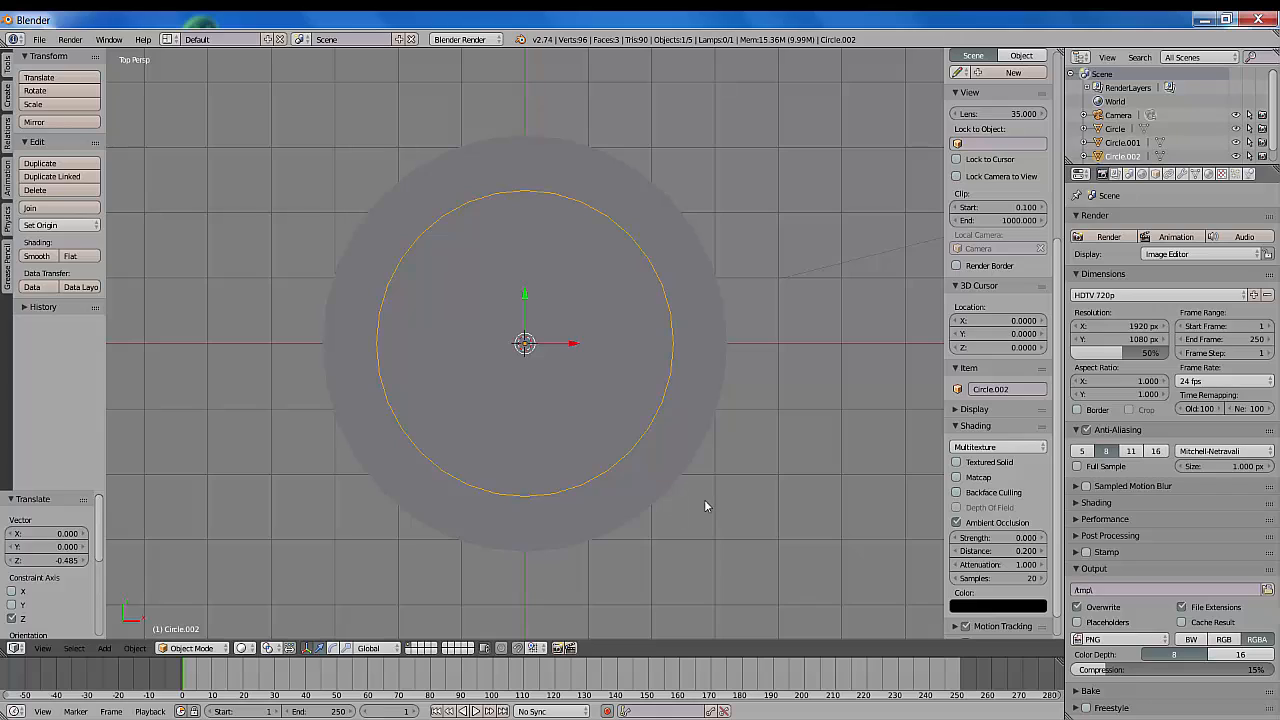
pyautogui.press('a')
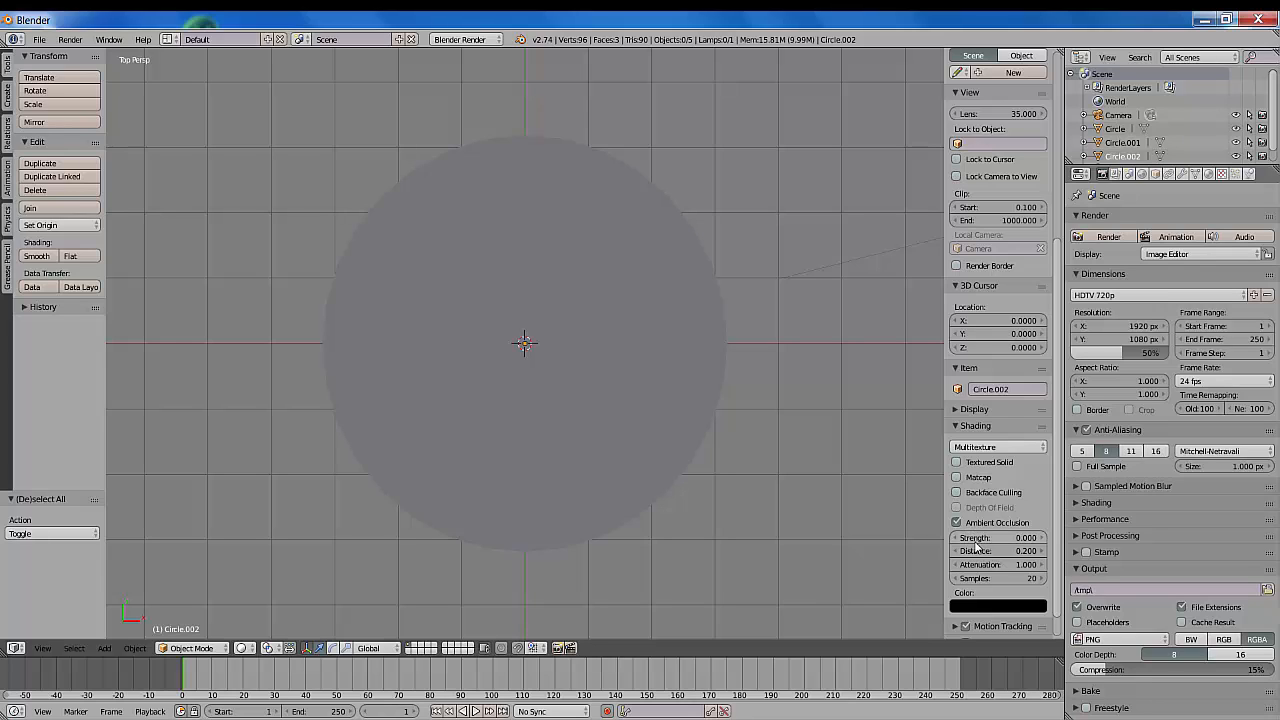
pyautogui.moveTo(980, 540)
pyautogui.mouseDown()
pyautogui.moveTo(1020, 540)
pyautogui.moveTo(998, 540)
pyautogui.moveTo(1009, 540)
pyautogui.mouseUp()
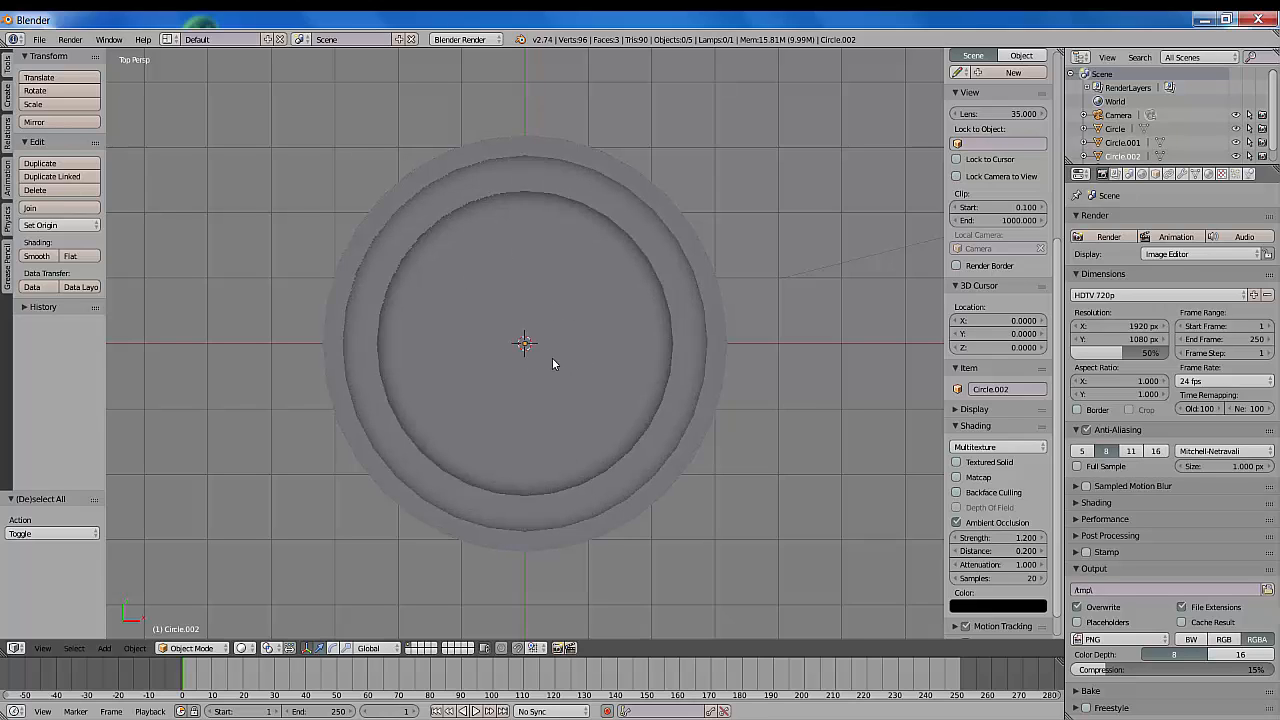
pyautogui.moveTo(760, 505); pyautogui.dragTo(767, 406, button='middle')
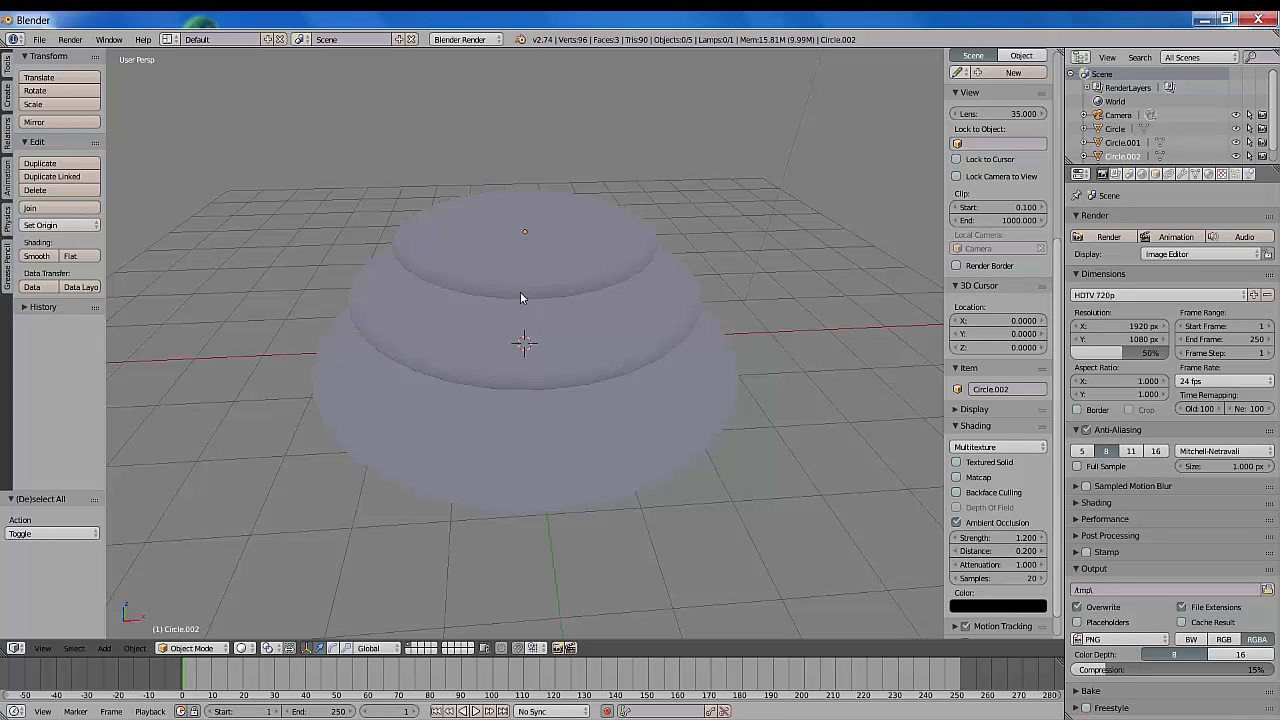
# - Change the ambient occlusion color to near-white, with RGB values of 0.967
pyautogui.click(1006, 606)
pyautogui.moveTo(1066, 522); pyautogui.dragTo(1065, 425)
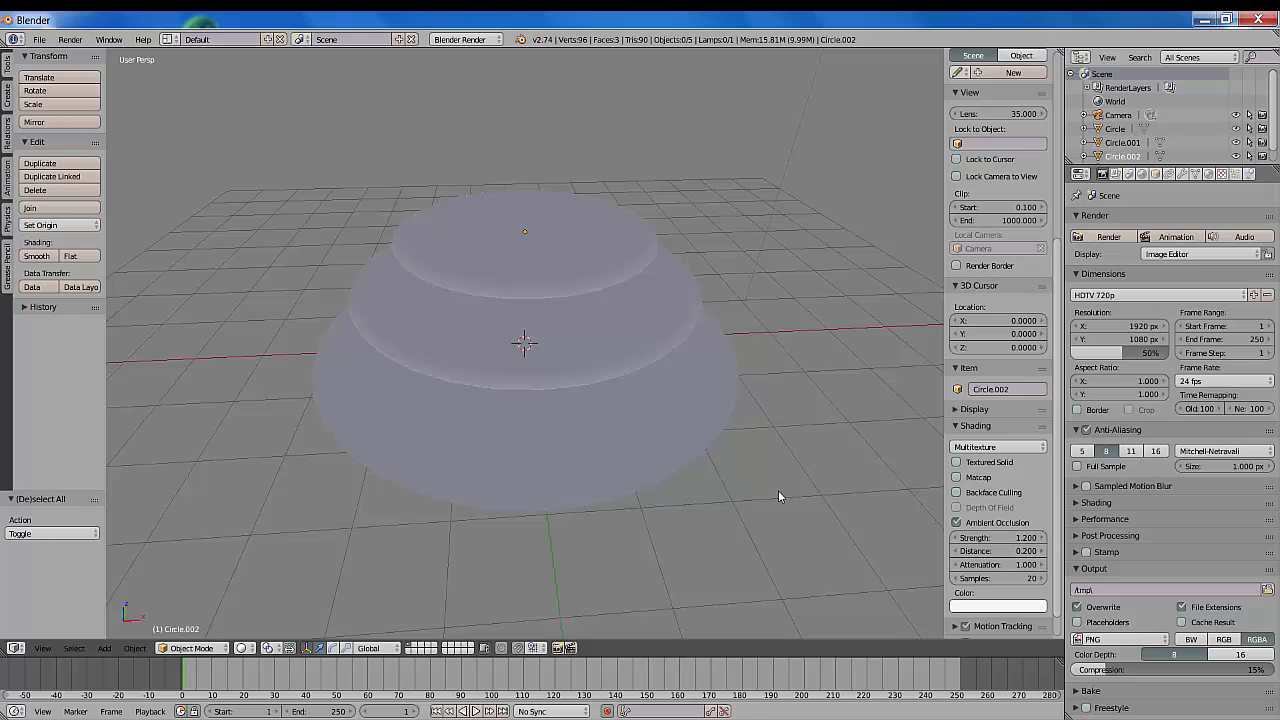
# - Try green, pink and yellow ambient occlusion colors on the stacked circles, and finish by darkening the color to black
pyautogui.click(998, 608)
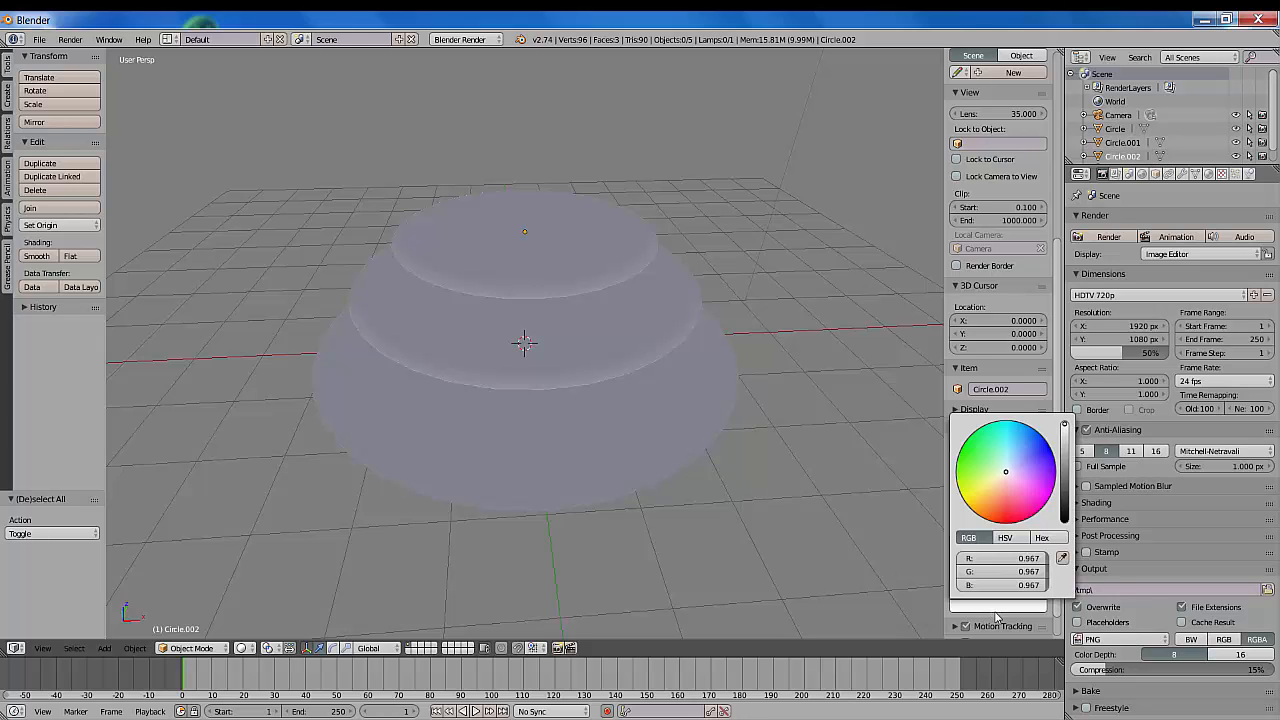
pyautogui.click(975, 454)
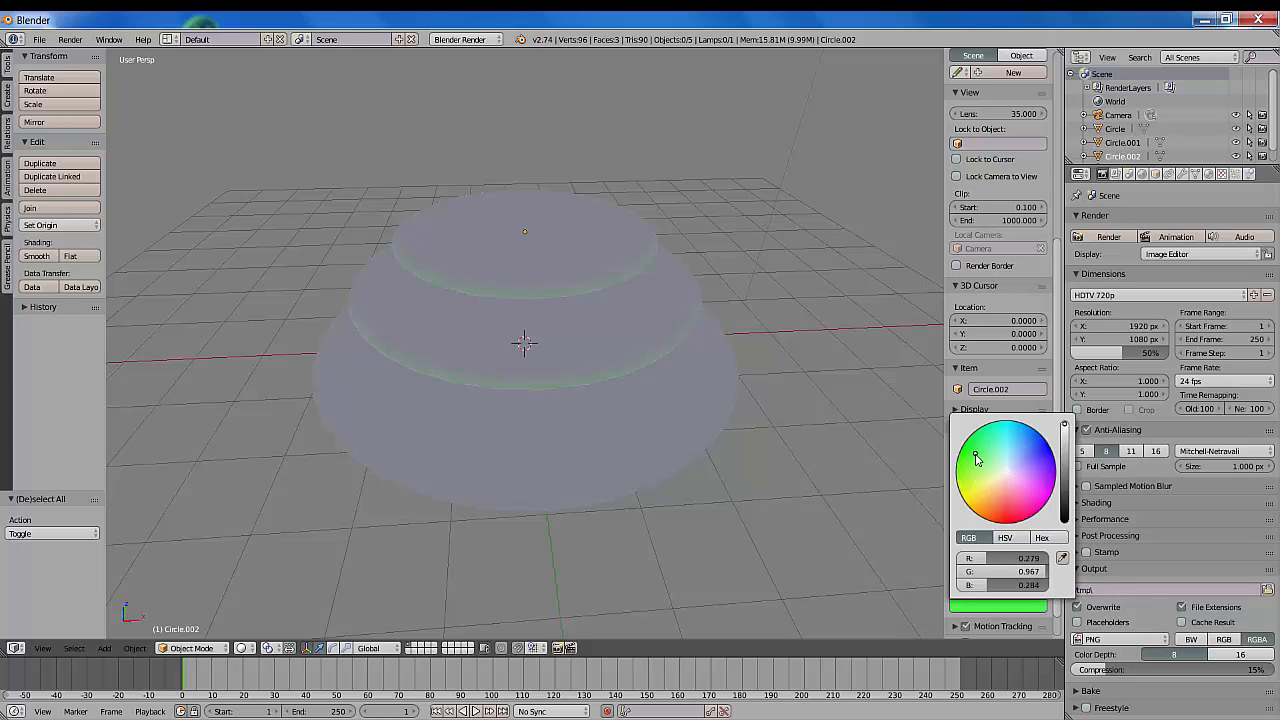
pyautogui.click(987, 608)
pyautogui.click(1017, 507)
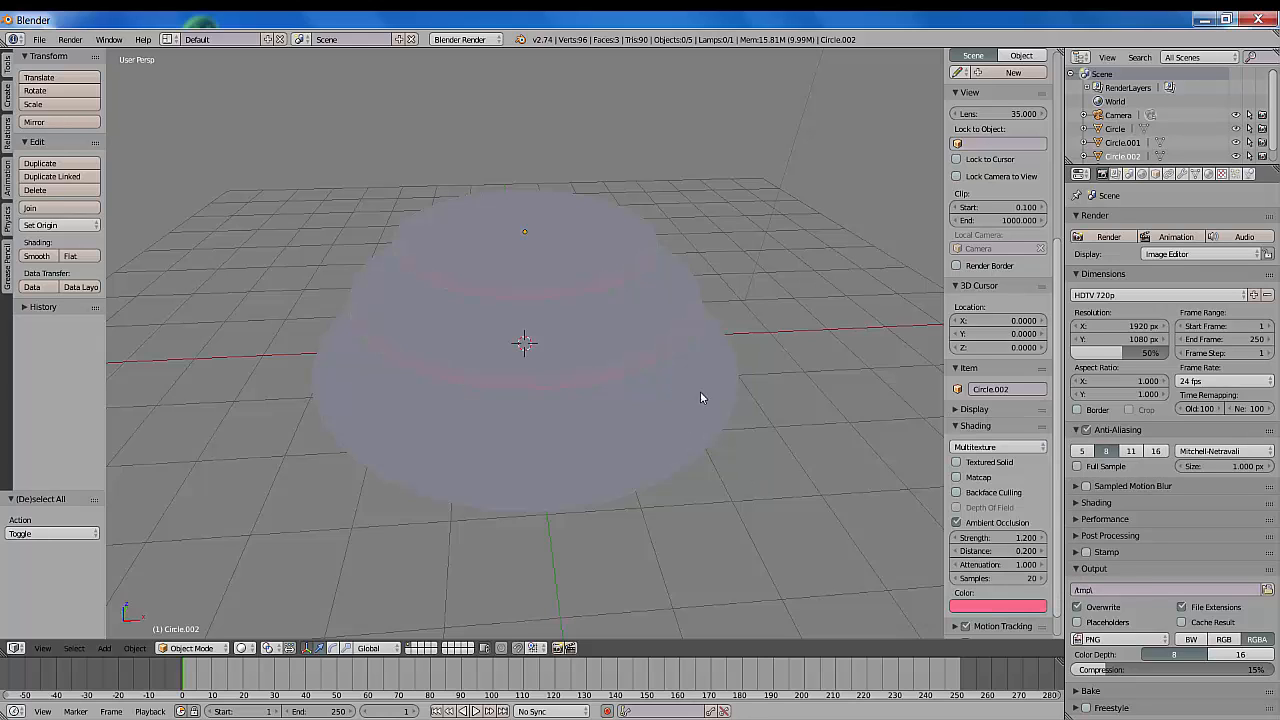
pyautogui.click(1001, 608)
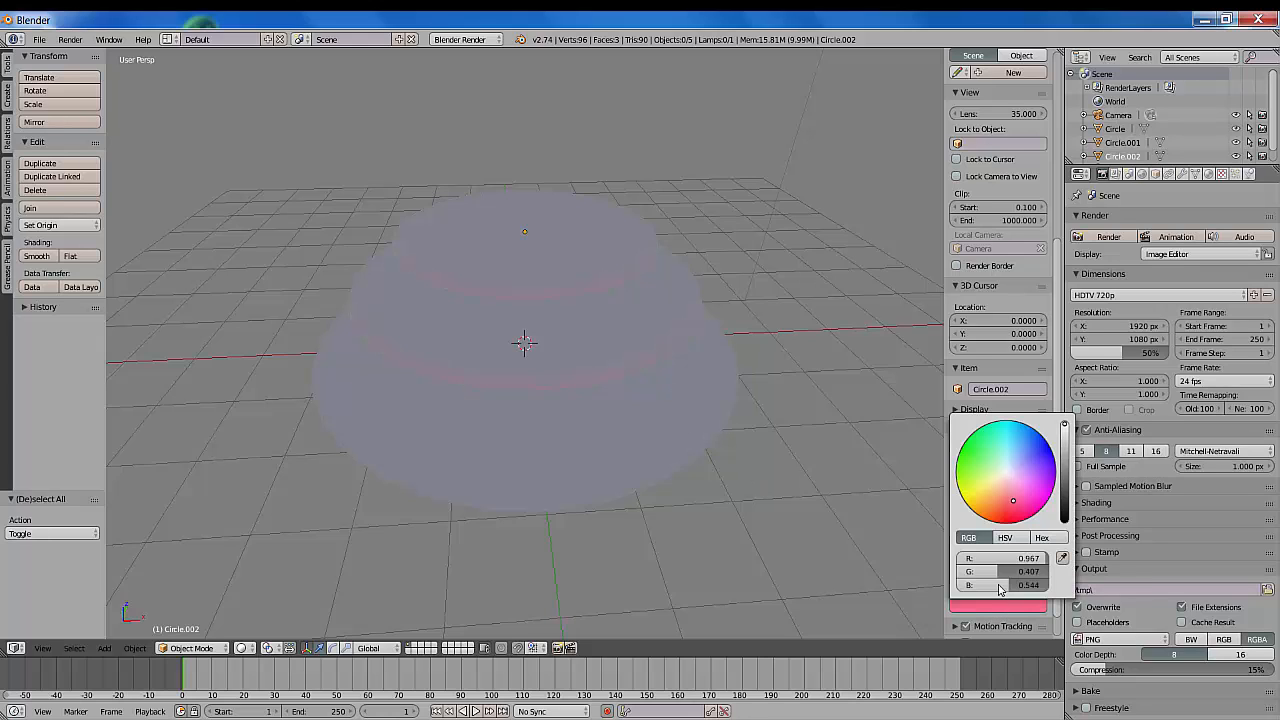
pyautogui.click(979, 493)
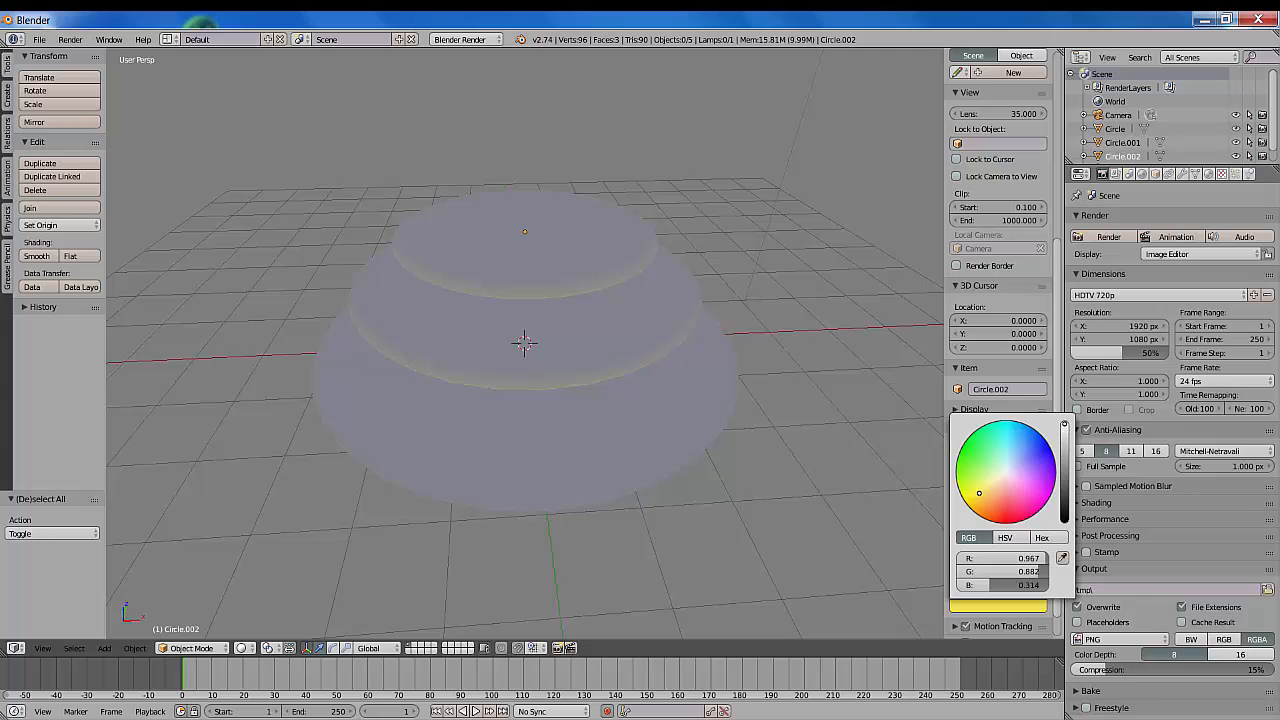
pyautogui.scroll(-20, 979, 493)
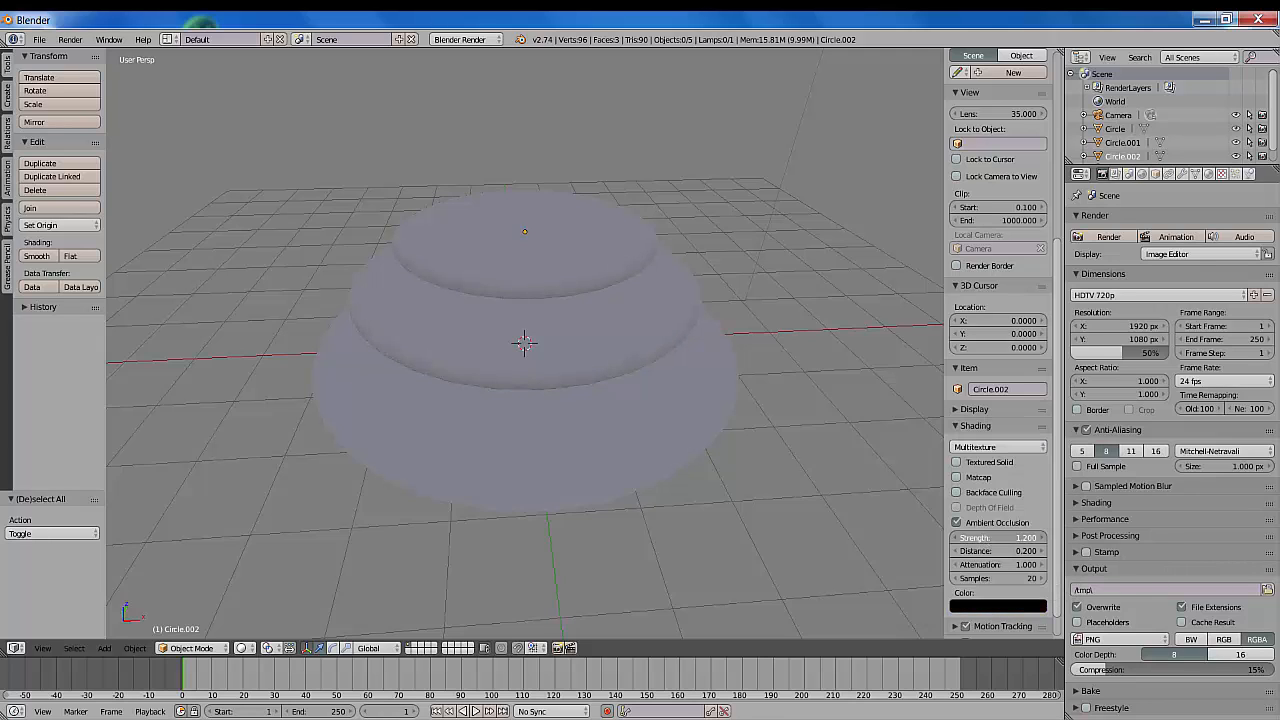
# - Set ambient occlusion strength to 5.100, distance to 0.330 and attenuation to 2.810, and compare the shading with the effect switched off
pyautogui.moveTo(985, 538)
pyautogui.mouseDown()
pyautogui.moveTo(1030, 538)
pyautogui.moveTo(968, 554)
pyautogui.moveTo(1006, 554)
pyautogui.moveTo(984, 554)
pyautogui.moveTo(984, 566)
pyautogui.moveTo(1006, 566)
pyautogui.moveTo(990, 566)
pyautogui.mouseUp()
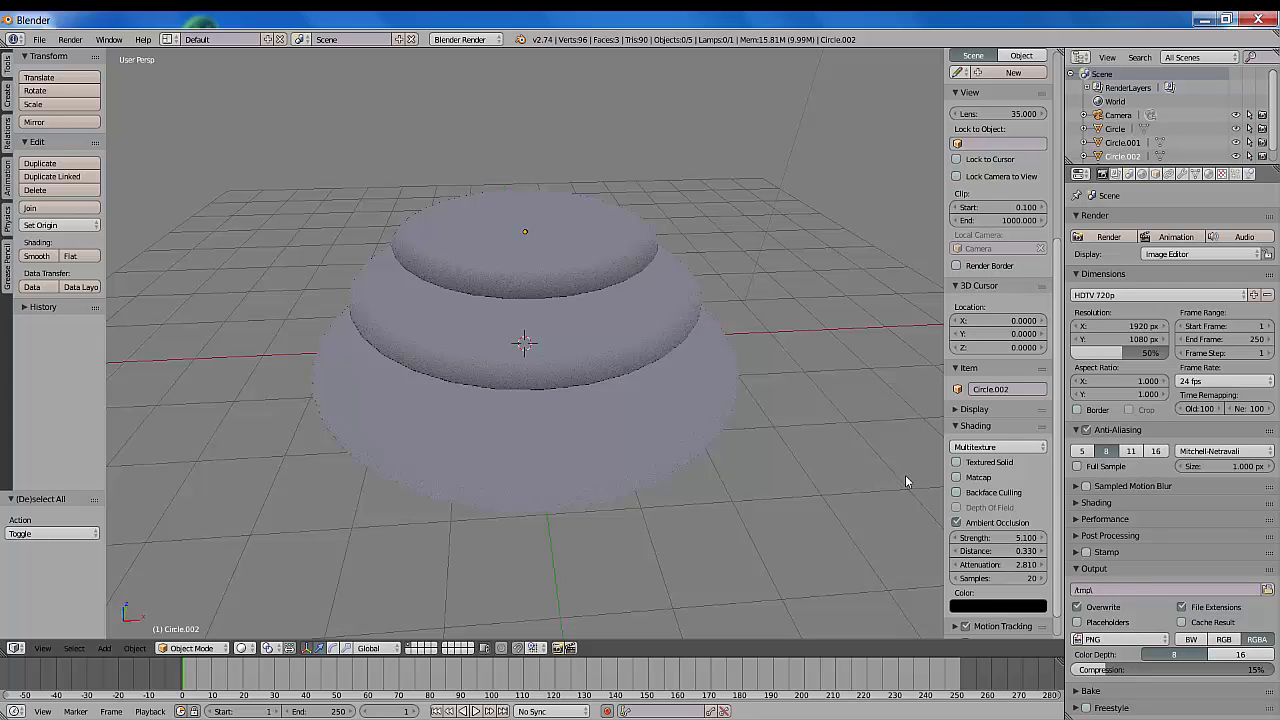
pyautogui.click(958, 523)
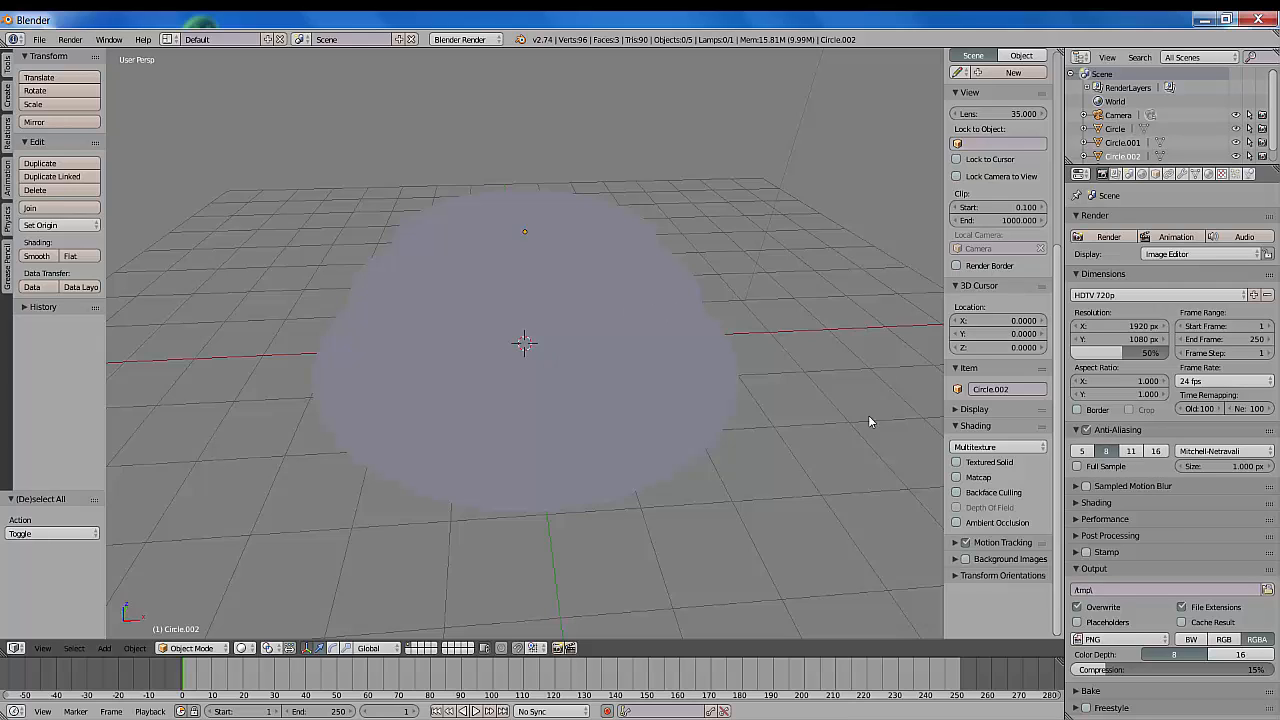
pyautogui.click(957, 523)
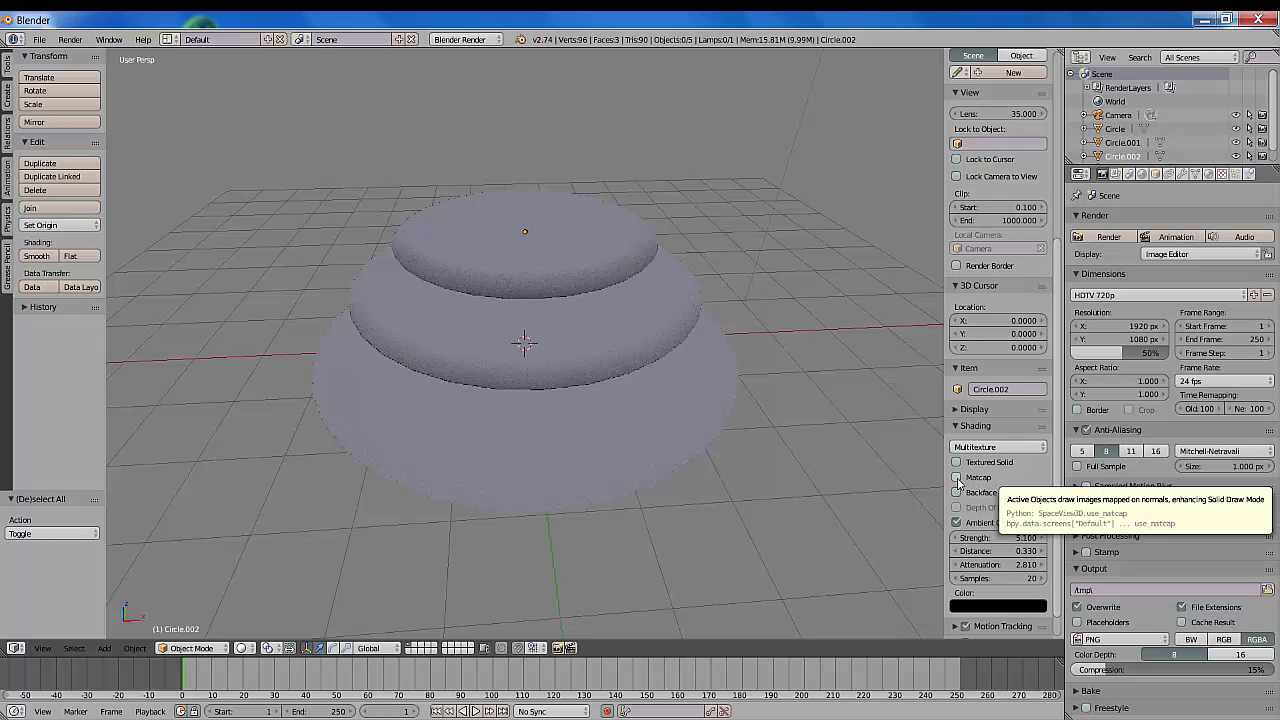
# - Enable Matcap in the viewport shading and apply the glossy red sphere with the bright horizontal highlight
pyautogui.click(958, 483)
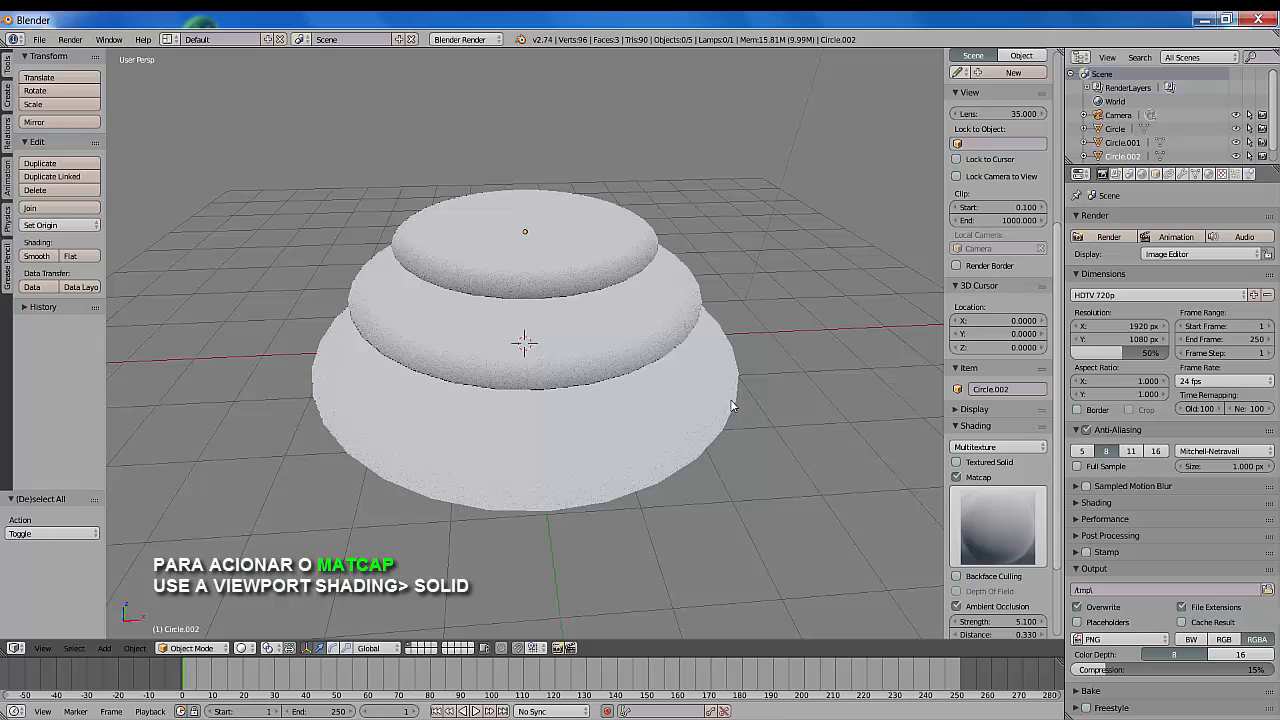
pyautogui.click(999, 523)
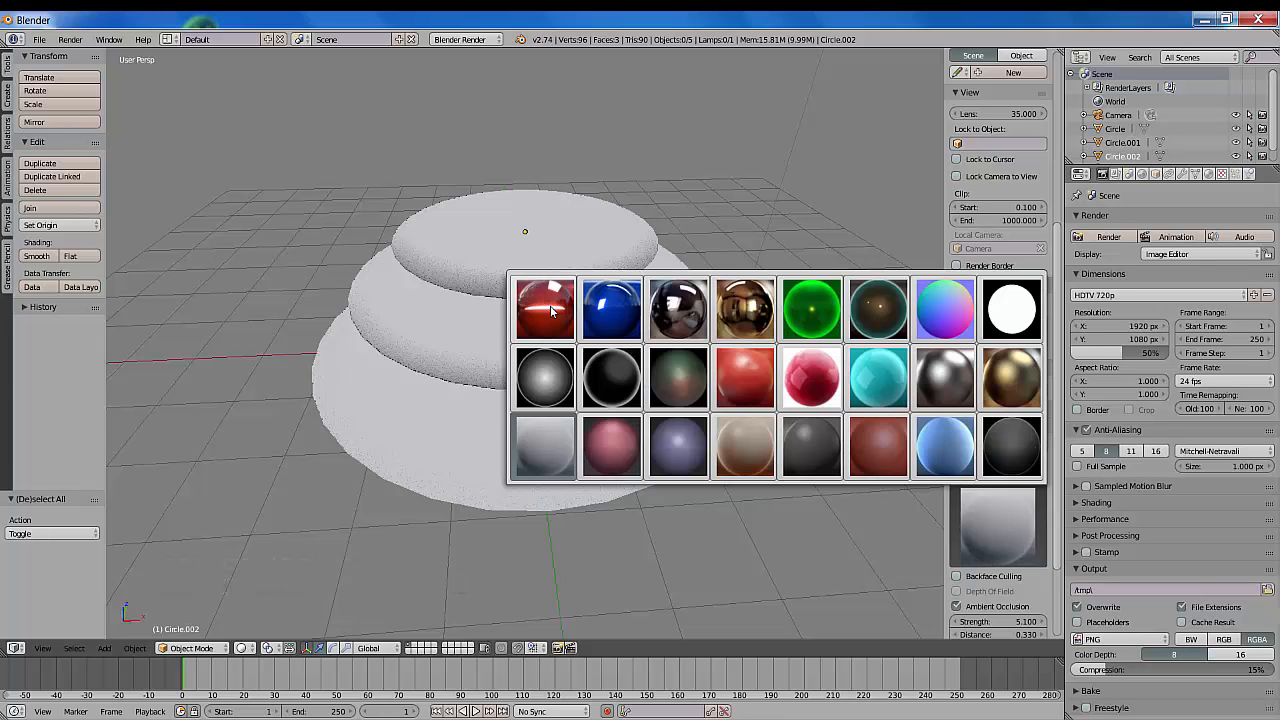
pyautogui.click(545, 308)
# - Try the green, rainbow and turquoise matcaps on the circles, and settle on the soft orange-red one
pyautogui.click(1018, 528)
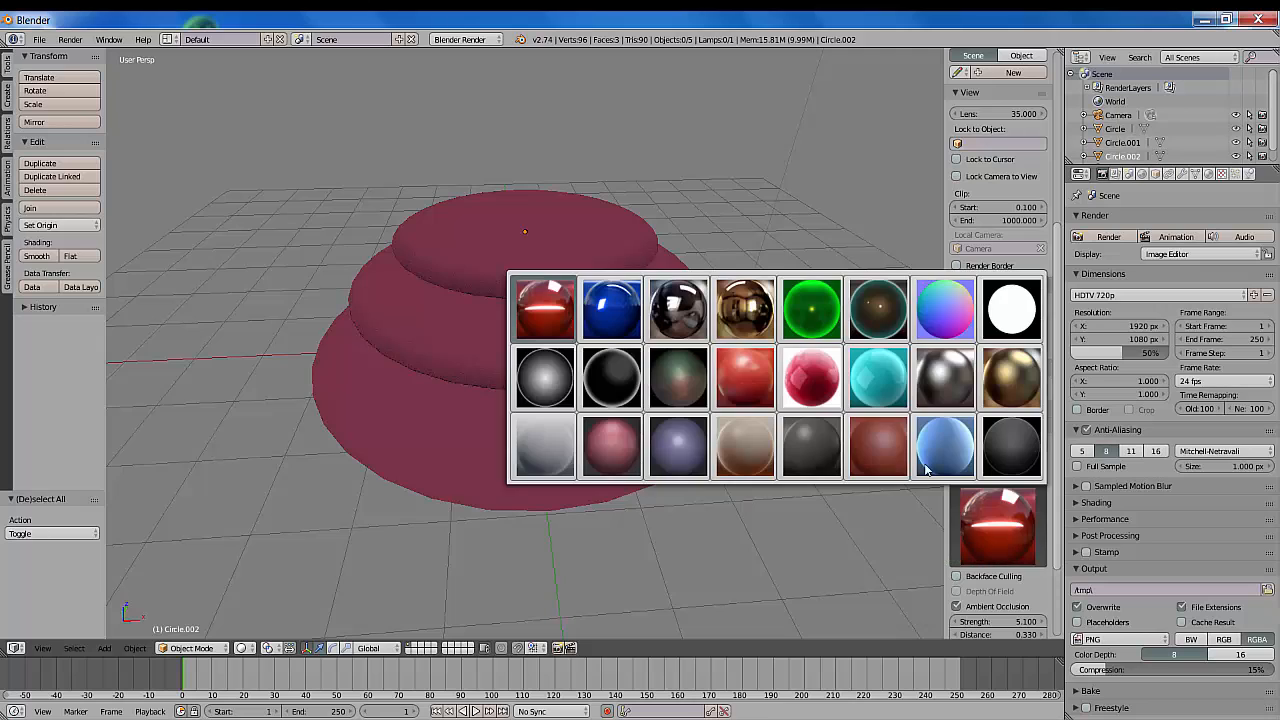
pyautogui.click(806, 306)
pyautogui.click(1009, 521)
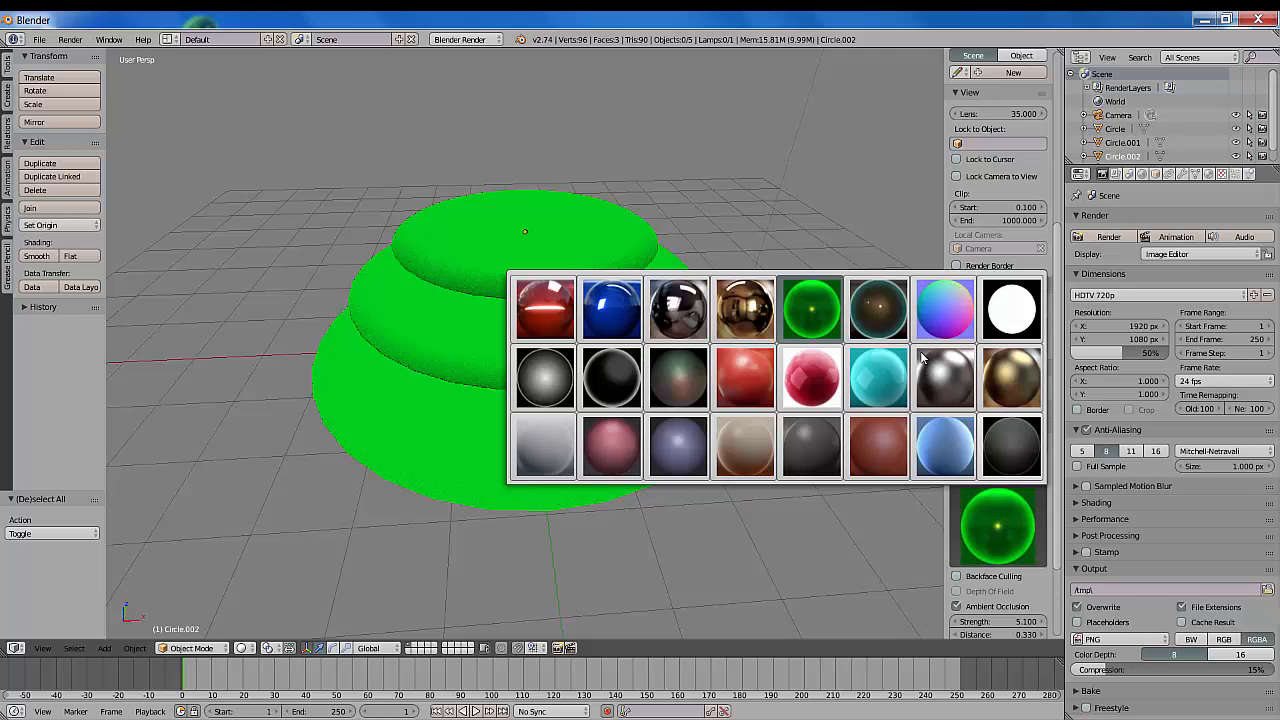
pyautogui.click(945, 310)
pyautogui.click(1000, 525)
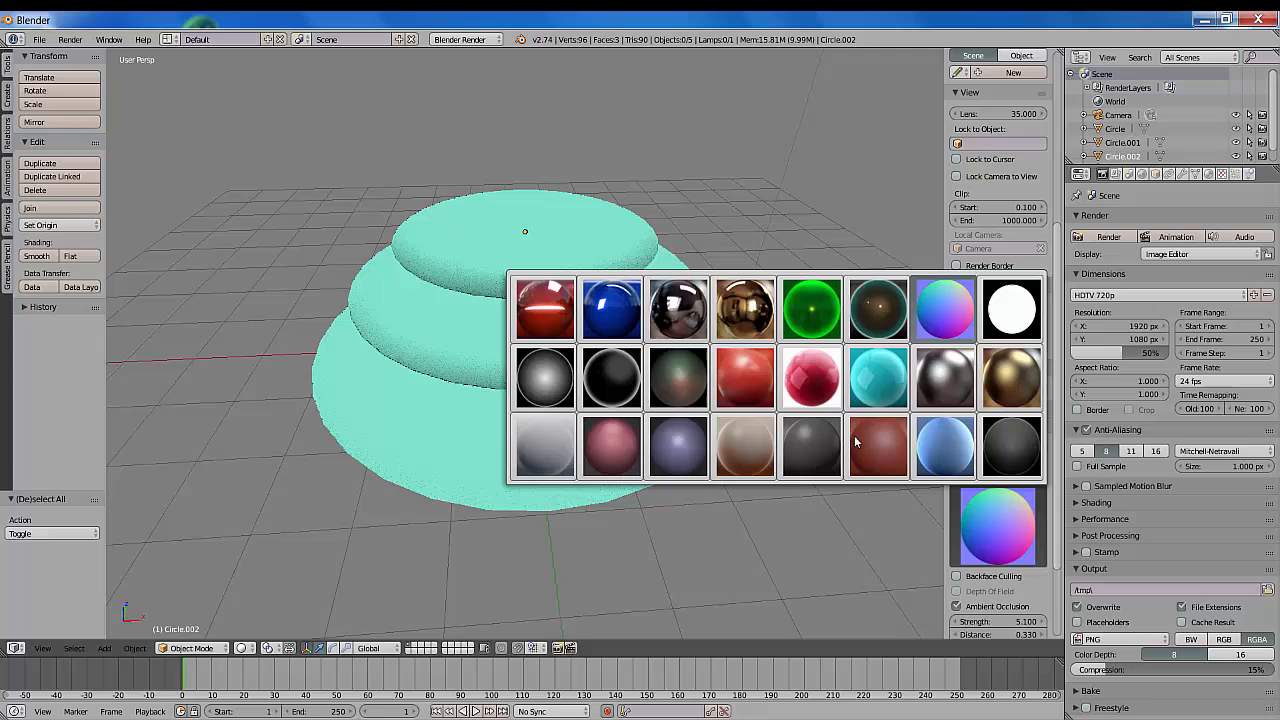
pyautogui.click(880, 378)
pyautogui.click(1013, 533)
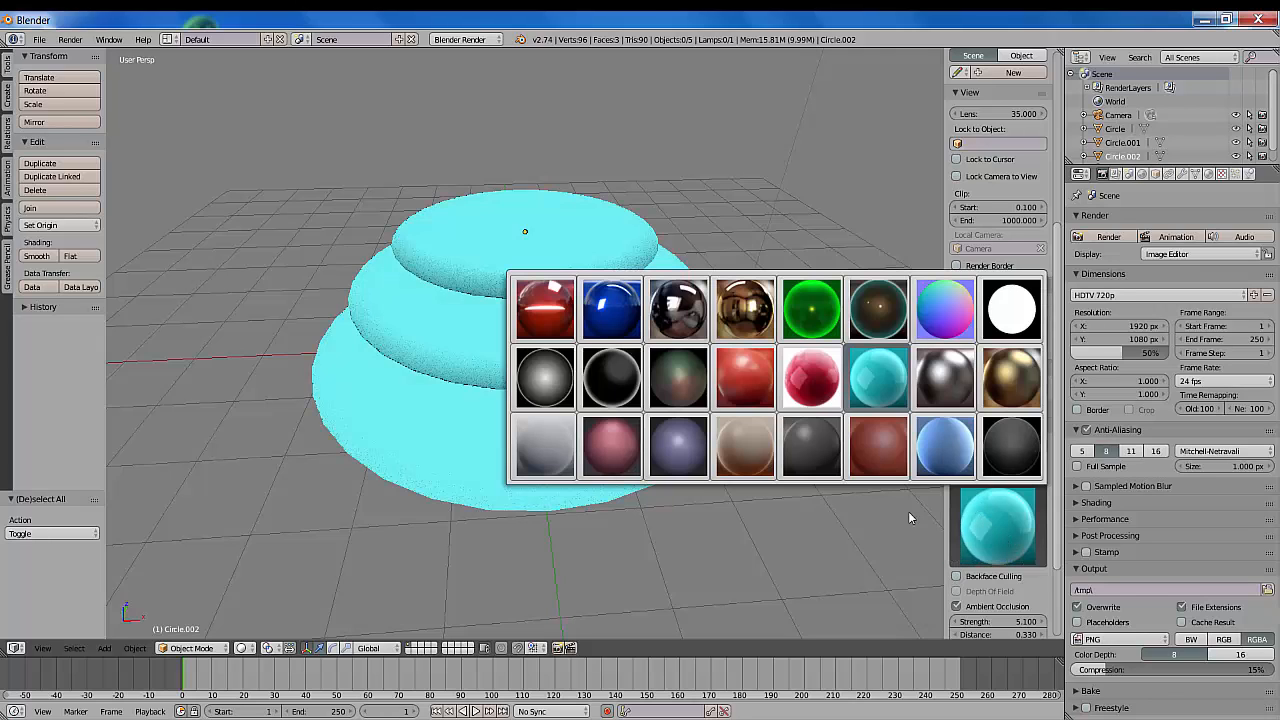
pyautogui.click(748, 377)
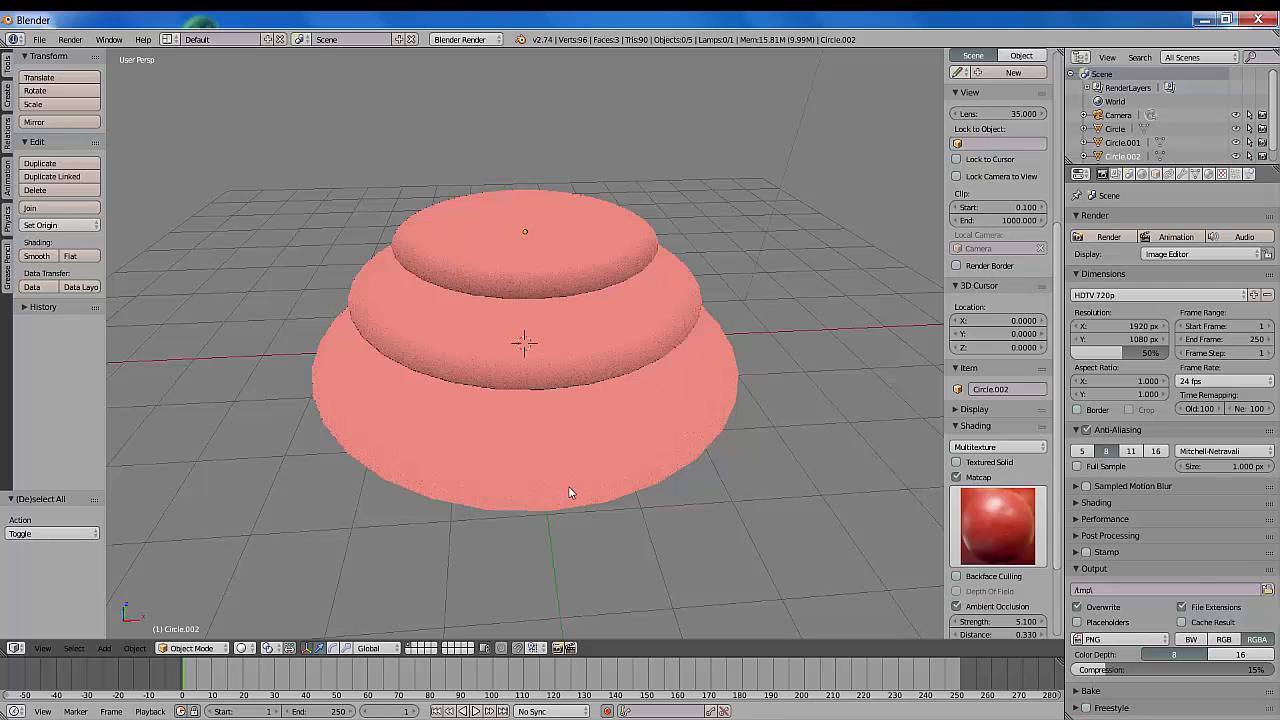
# - Render the scene, close the render result, and set the viewport shading to Rendered
pyautogui.press('F12')
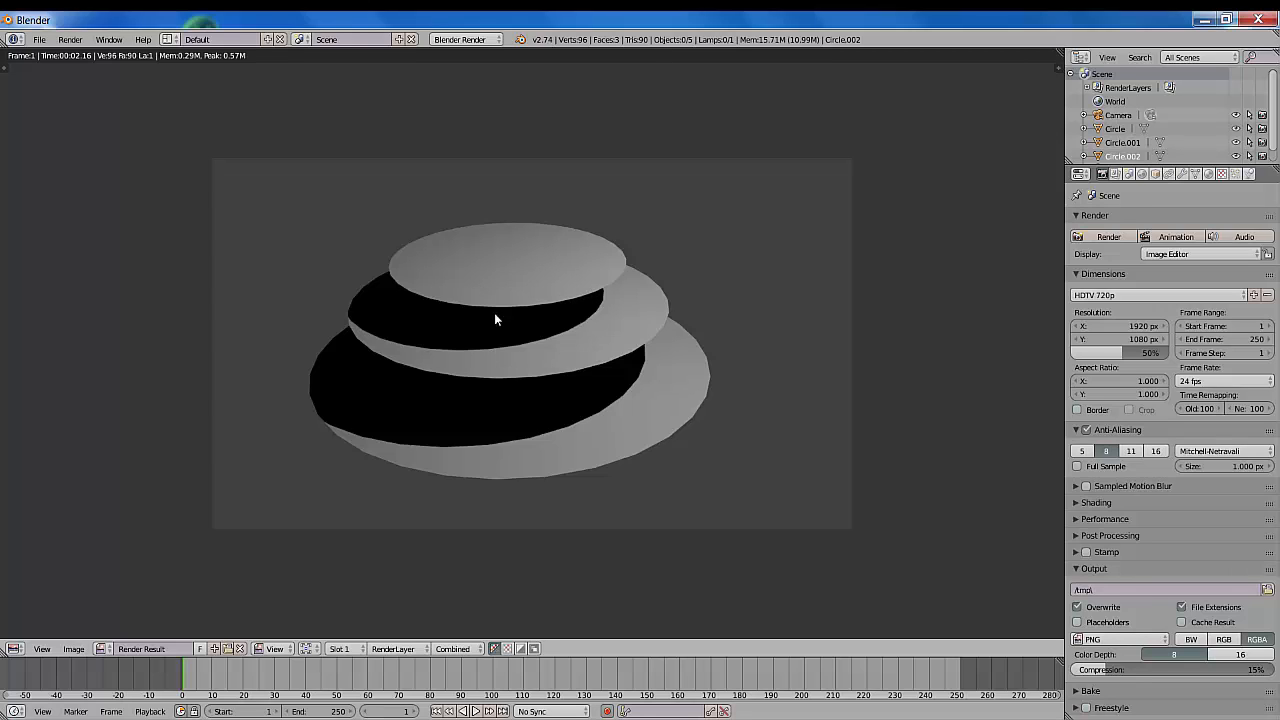
pyautogui.press('Escape')
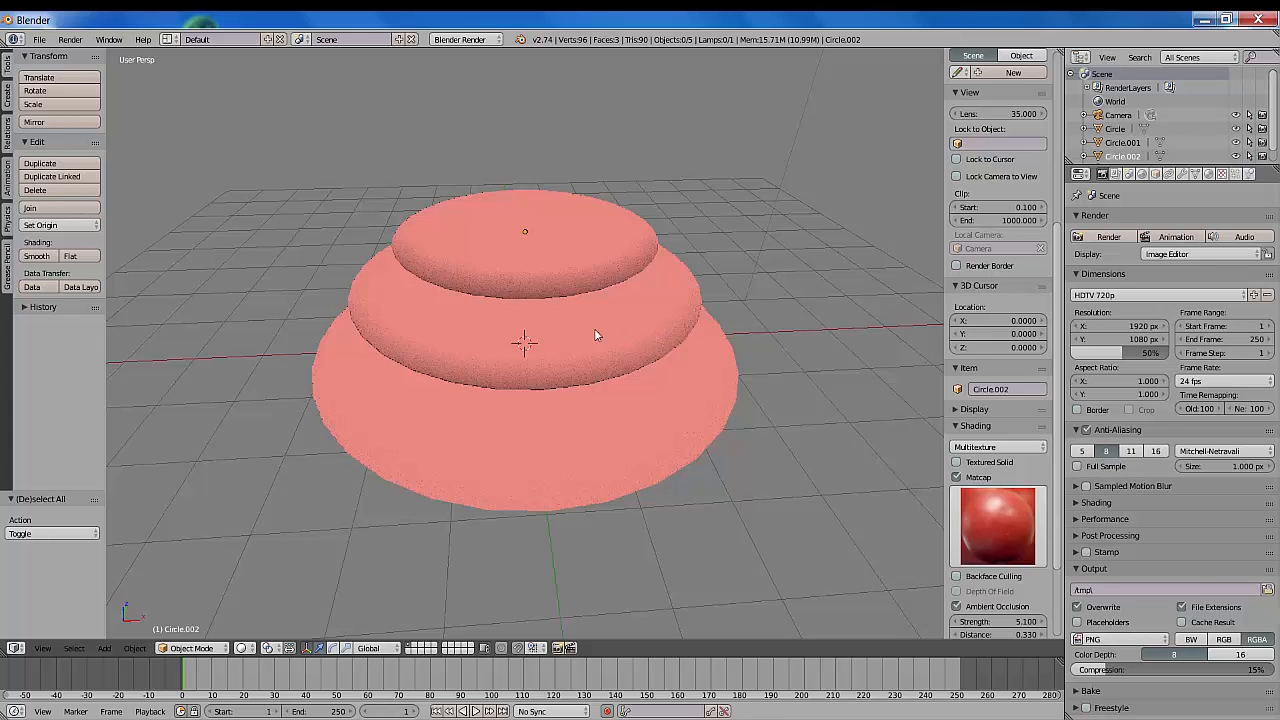
pyautogui.click(255, 649)
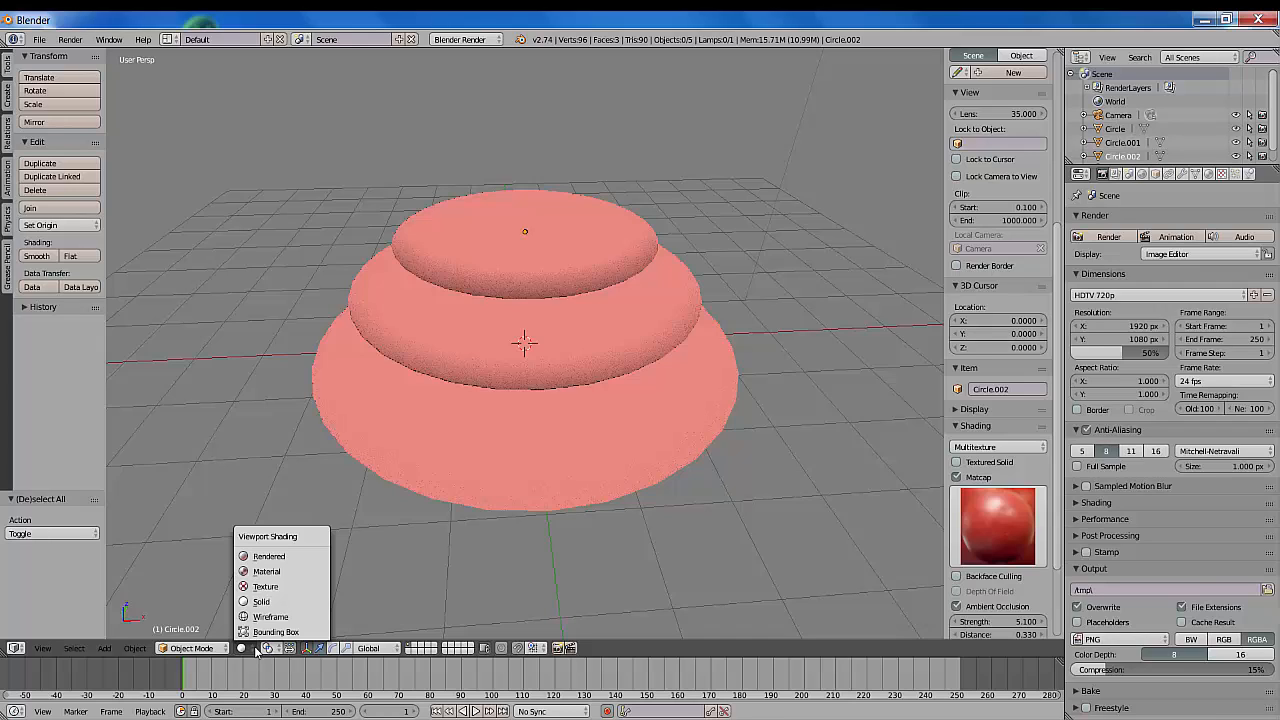
pyautogui.click(286, 556)
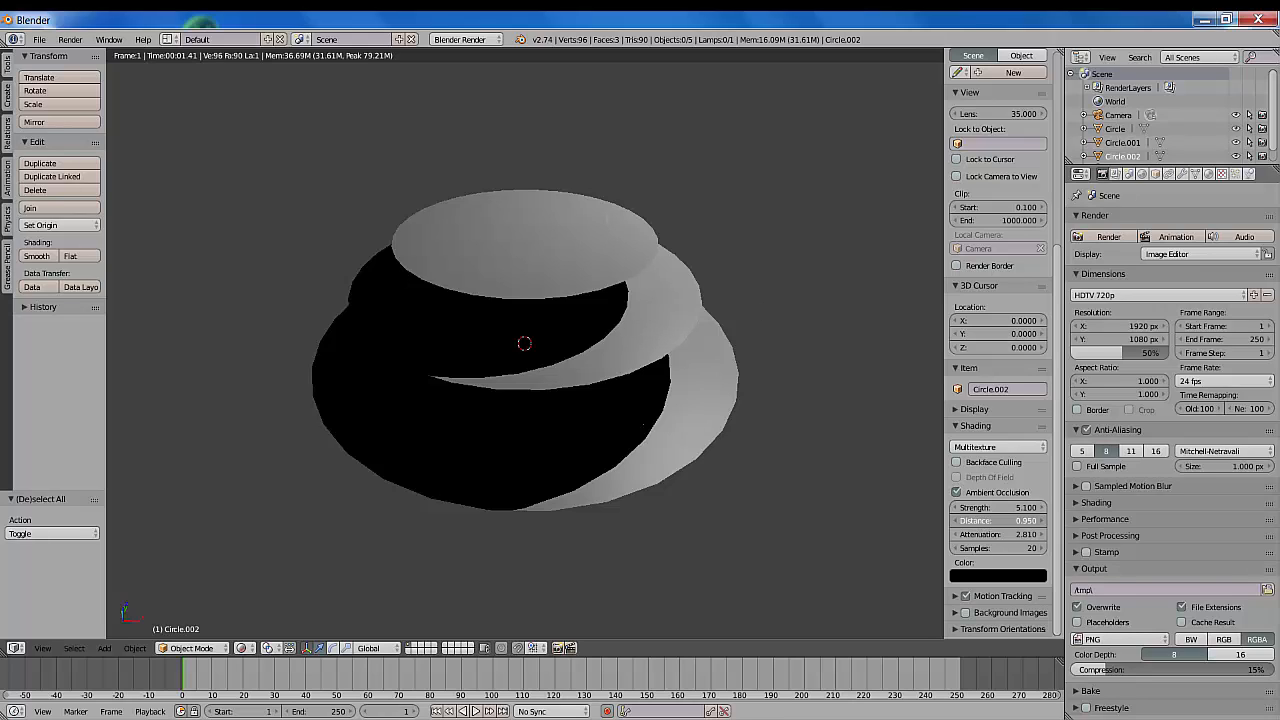
# - Set the viewport ambient occlusion distance to 0.850 and attenuation to 2.880 in the rendered view
pyautogui.moveTo(998, 521); pyautogui.dragTo(968, 537)
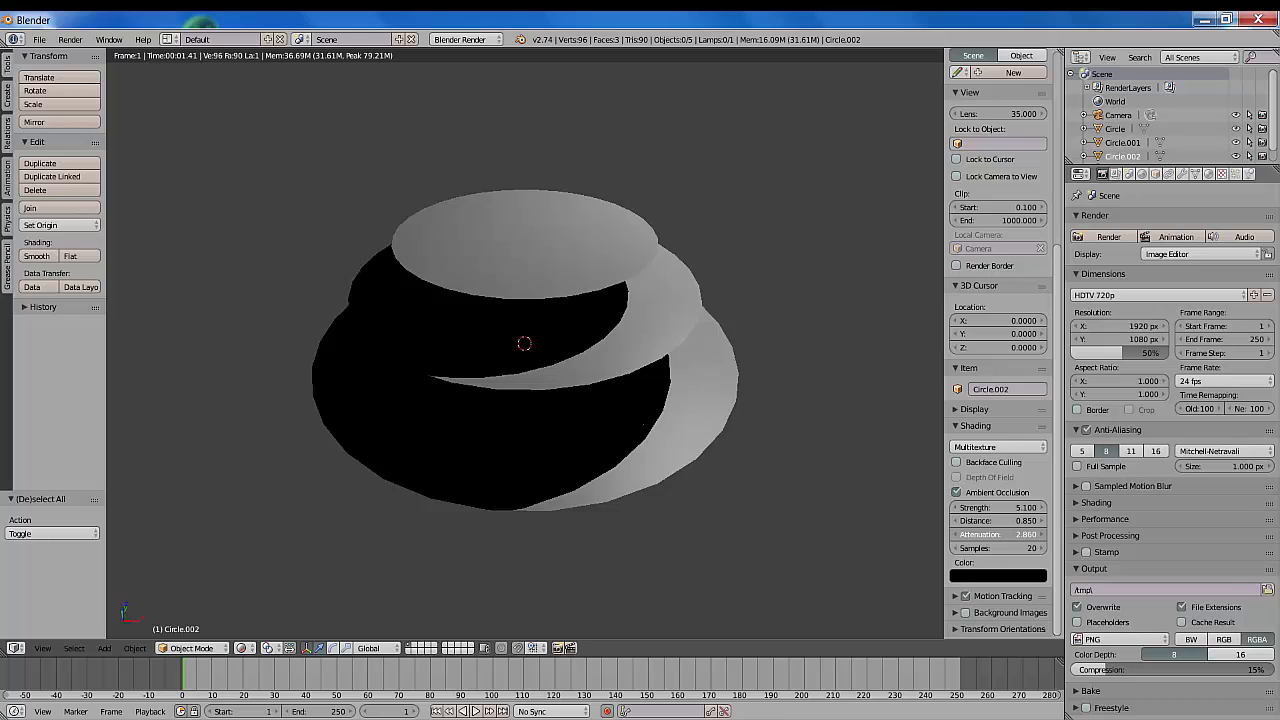
pyautogui.moveTo(971, 540); pyautogui.dragTo(956, 538)
pyautogui.click(990, 508)
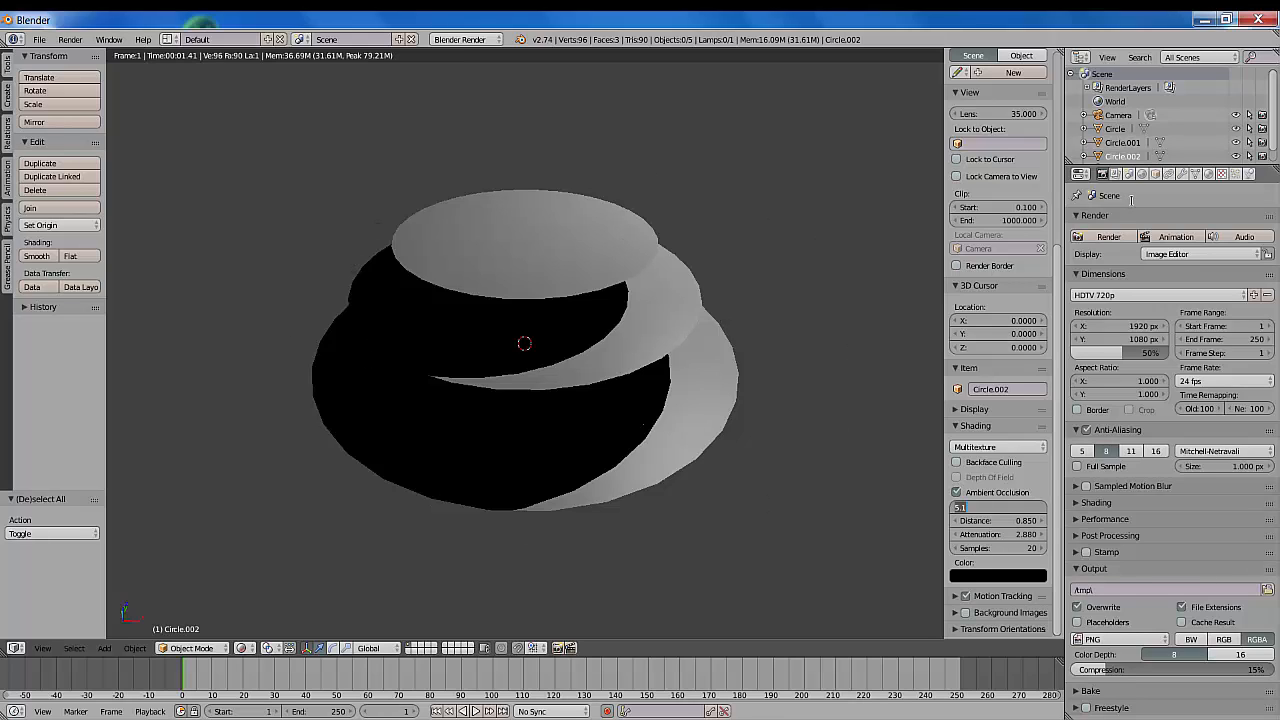
pyautogui.click(1143, 199)
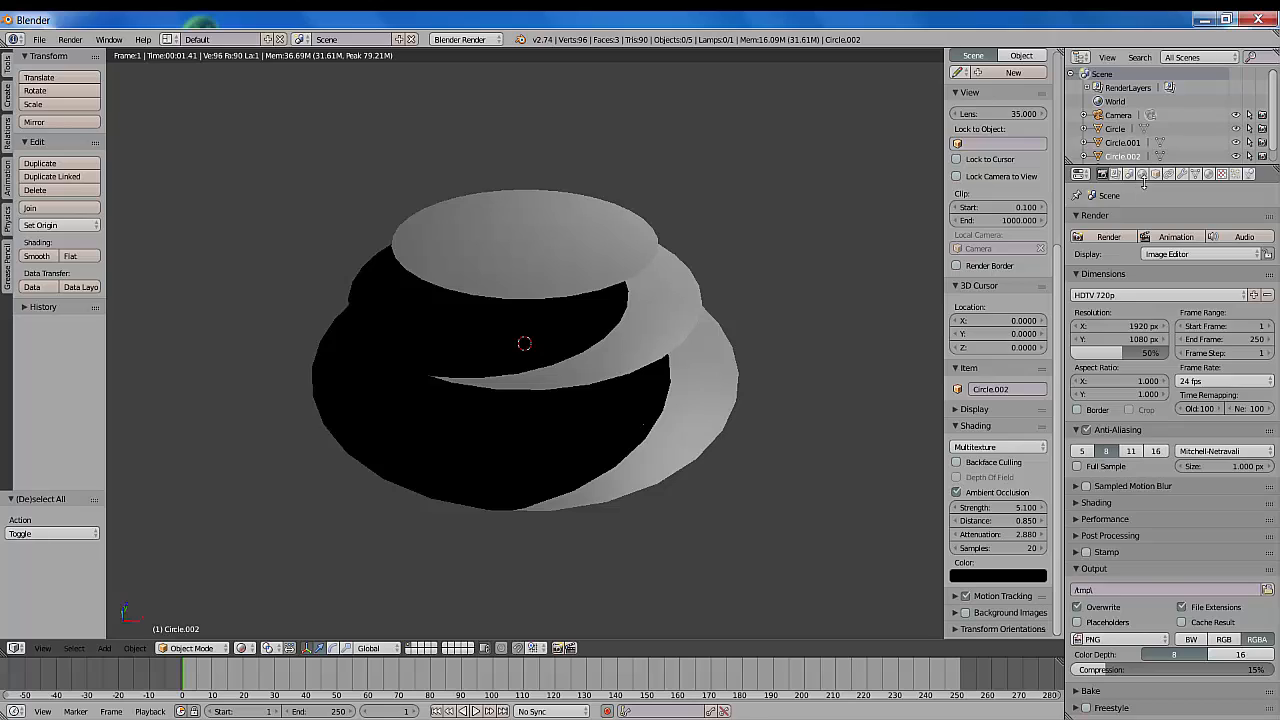
# - Toggle Ambient Occlusion on and back off in the World settings to compare the rendered circles
pyautogui.click(1142, 174)
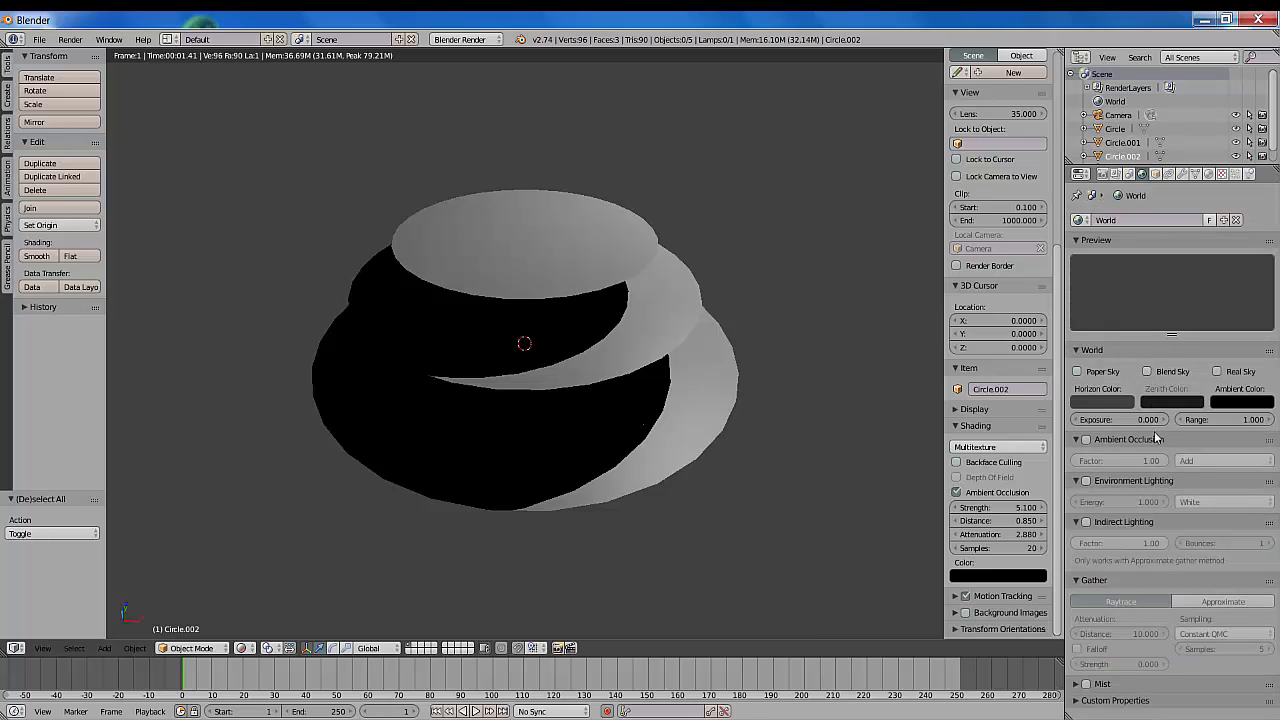
pyautogui.click(1086, 440)
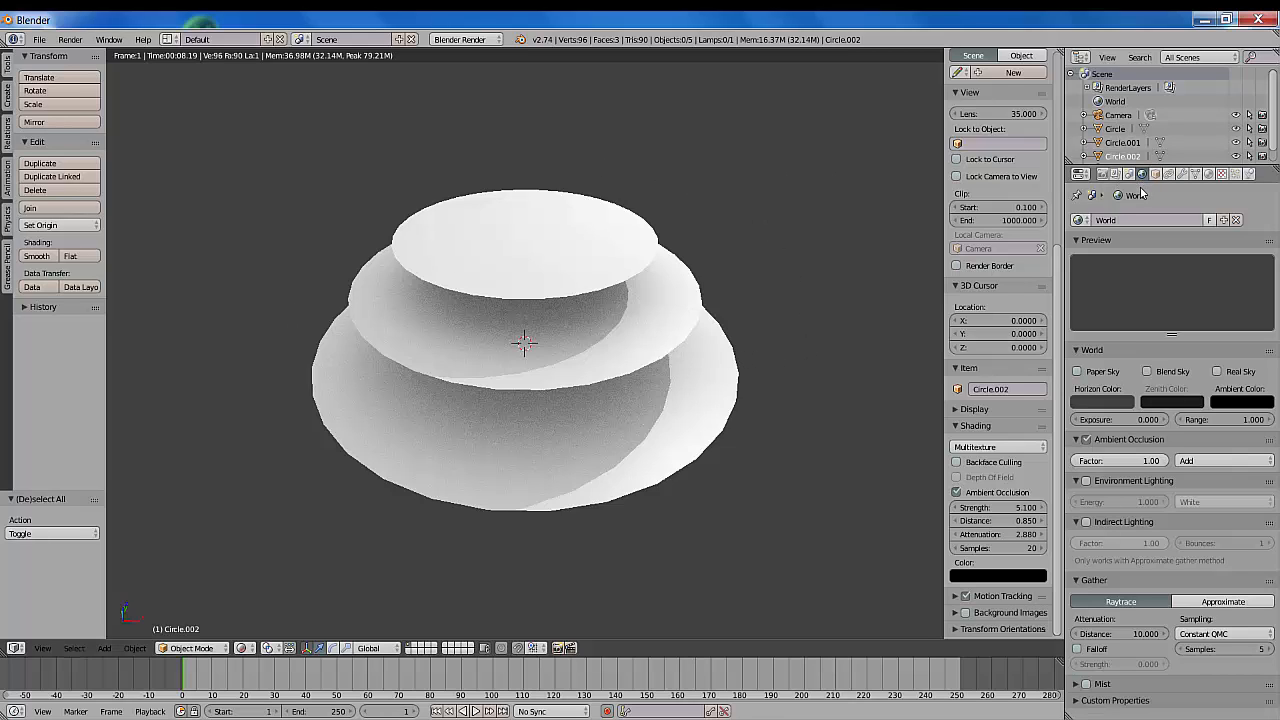
pyautogui.click(1087, 440)
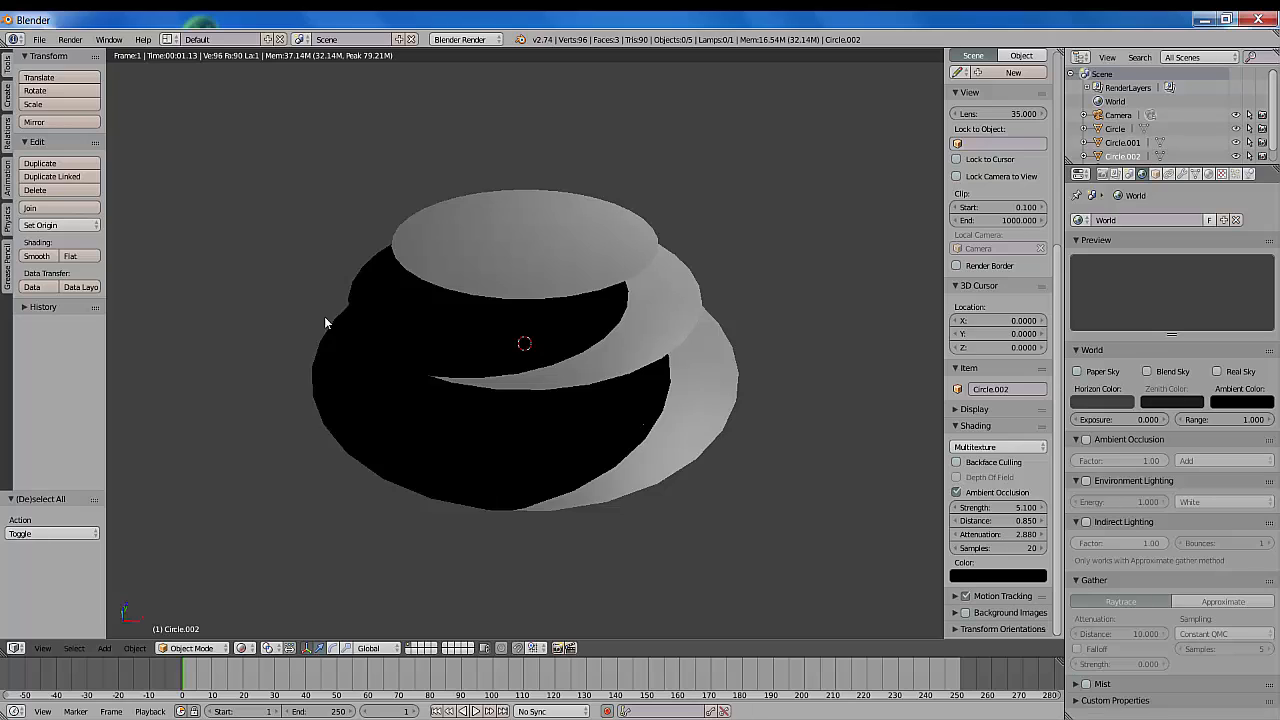
# - Leave the rendered view and set the viewport shading to Solid
pyautogui.hotkey('shift', 'z')
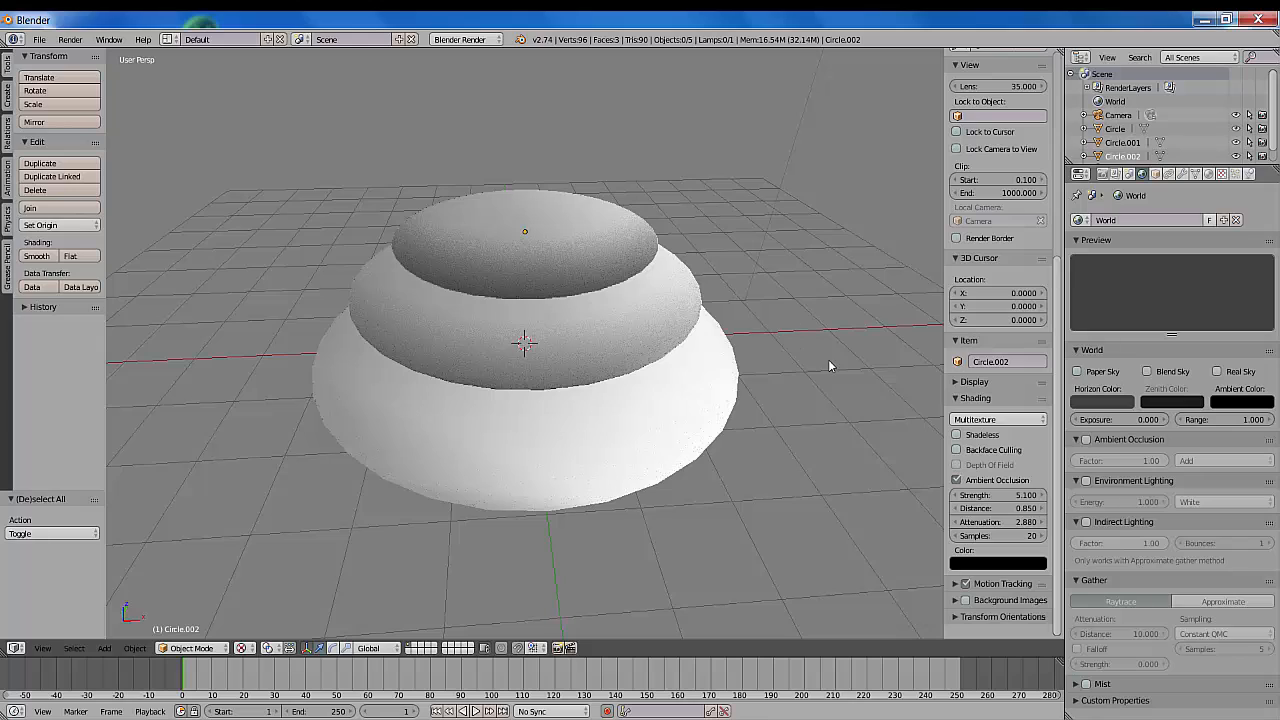
pyautogui.click(243, 648)
pyautogui.click(262, 602)
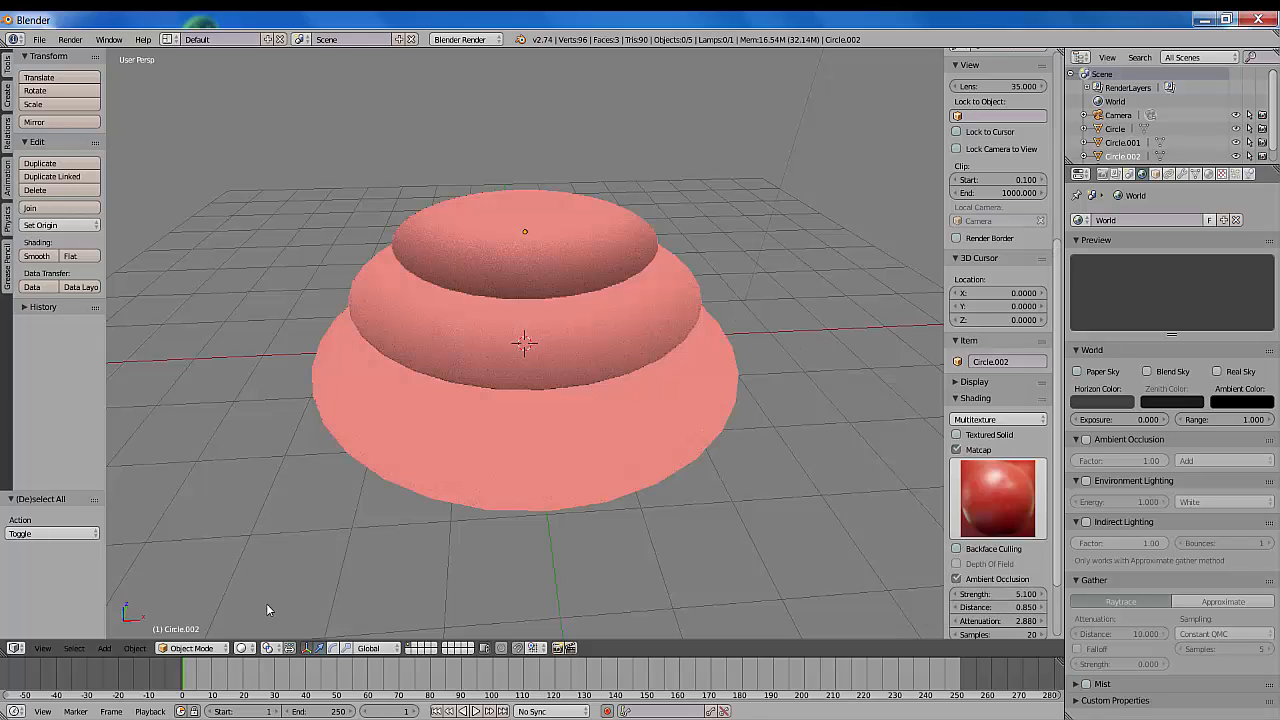
# - Try the light blue and gold matcaps on the circles, and apply the turquoise one
pyautogui.click(989, 489)
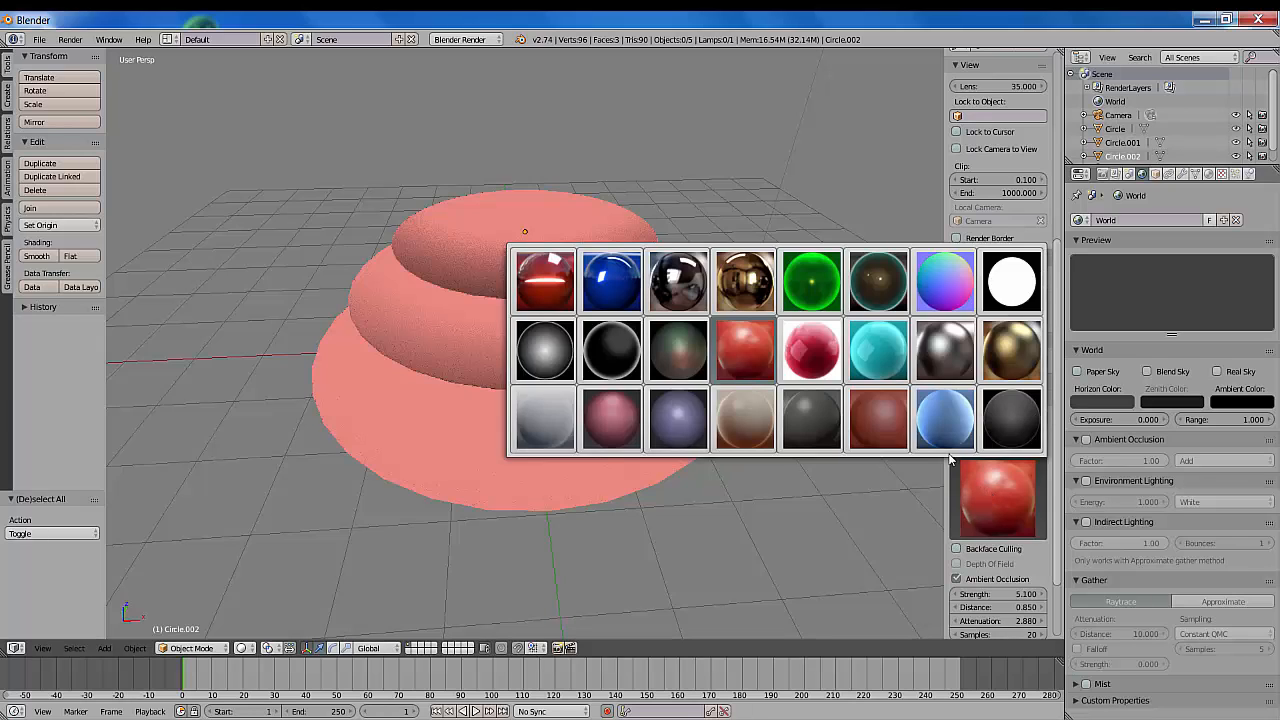
pyautogui.click(956, 413)
pyautogui.click(1010, 497)
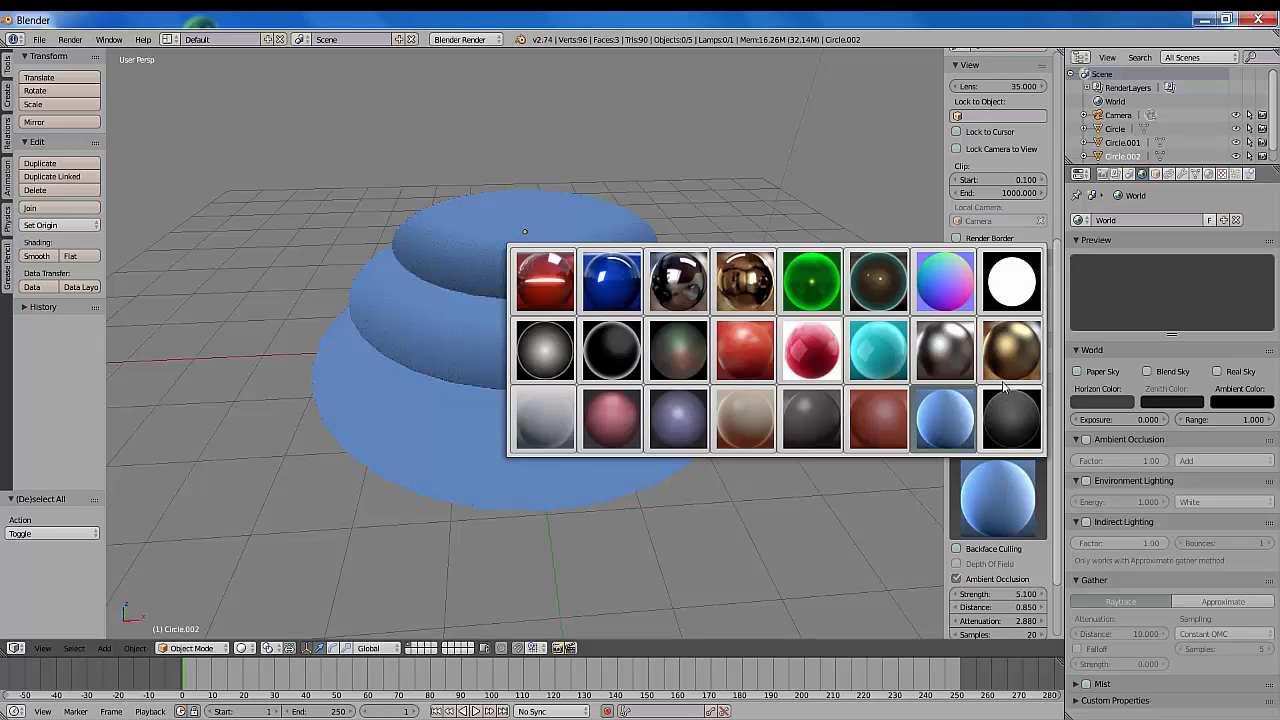
pyautogui.click(1010, 348)
pyautogui.click(997, 497)
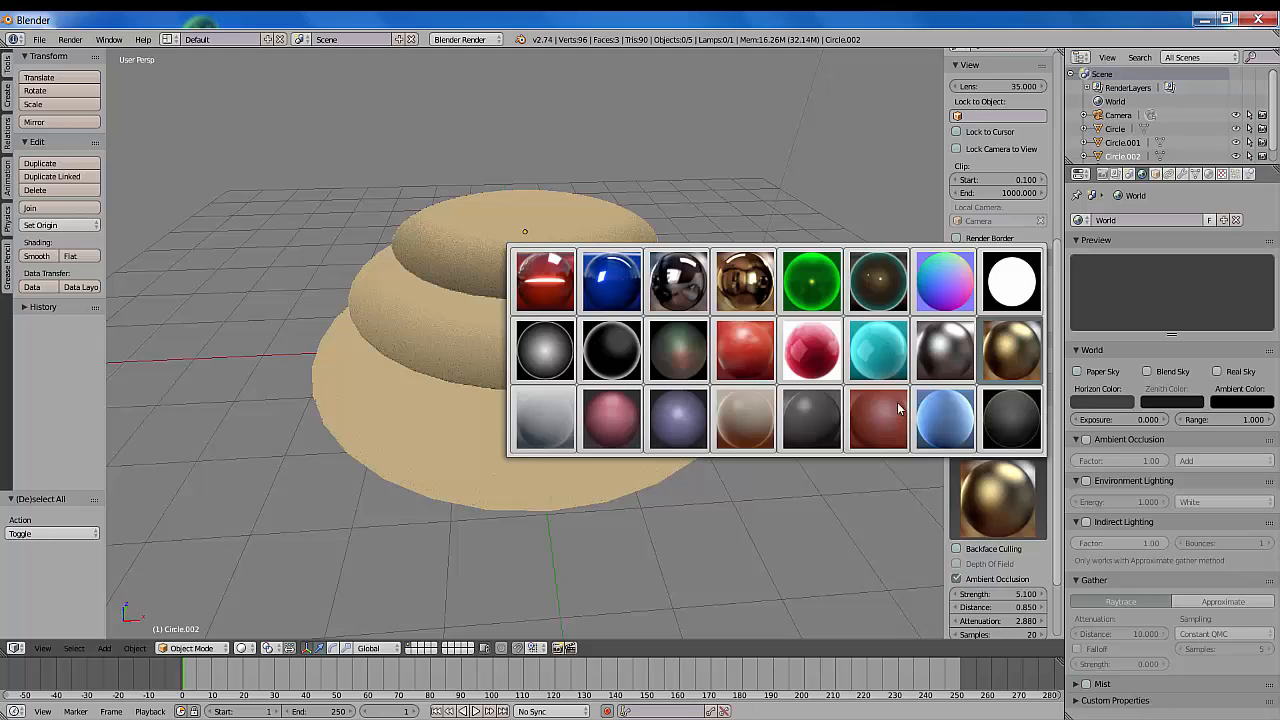
pyautogui.click(867, 356)
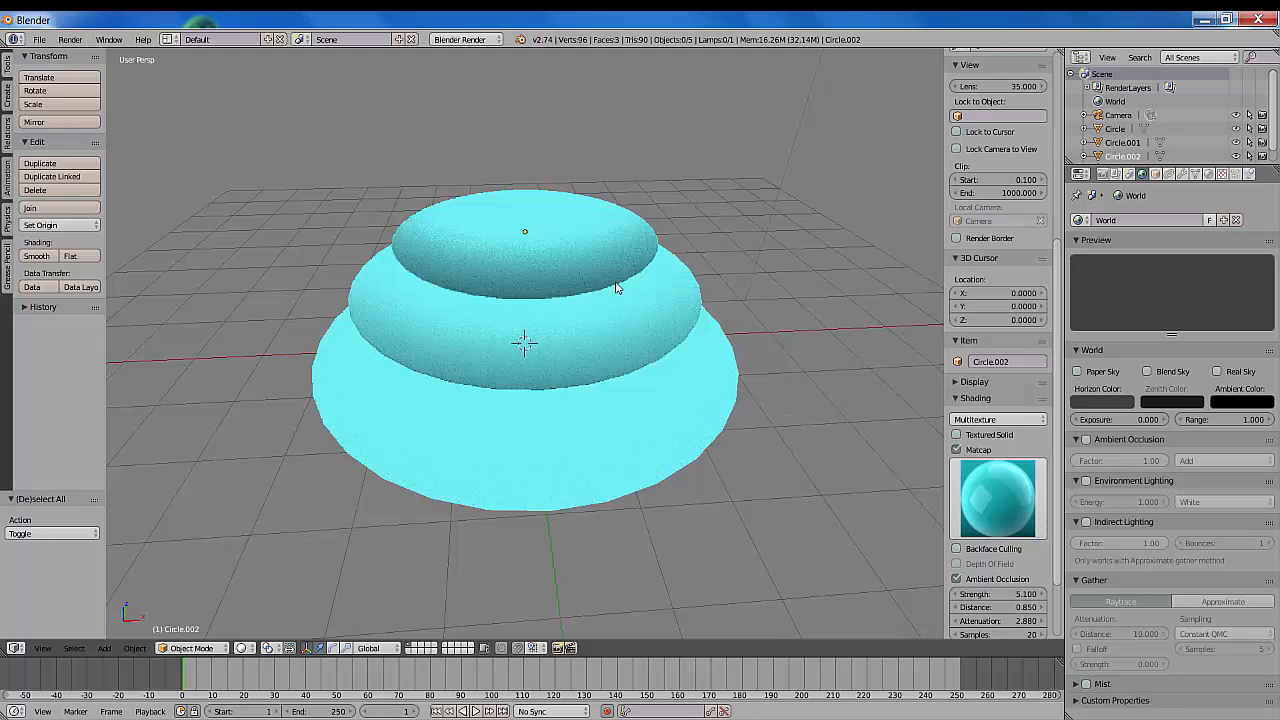